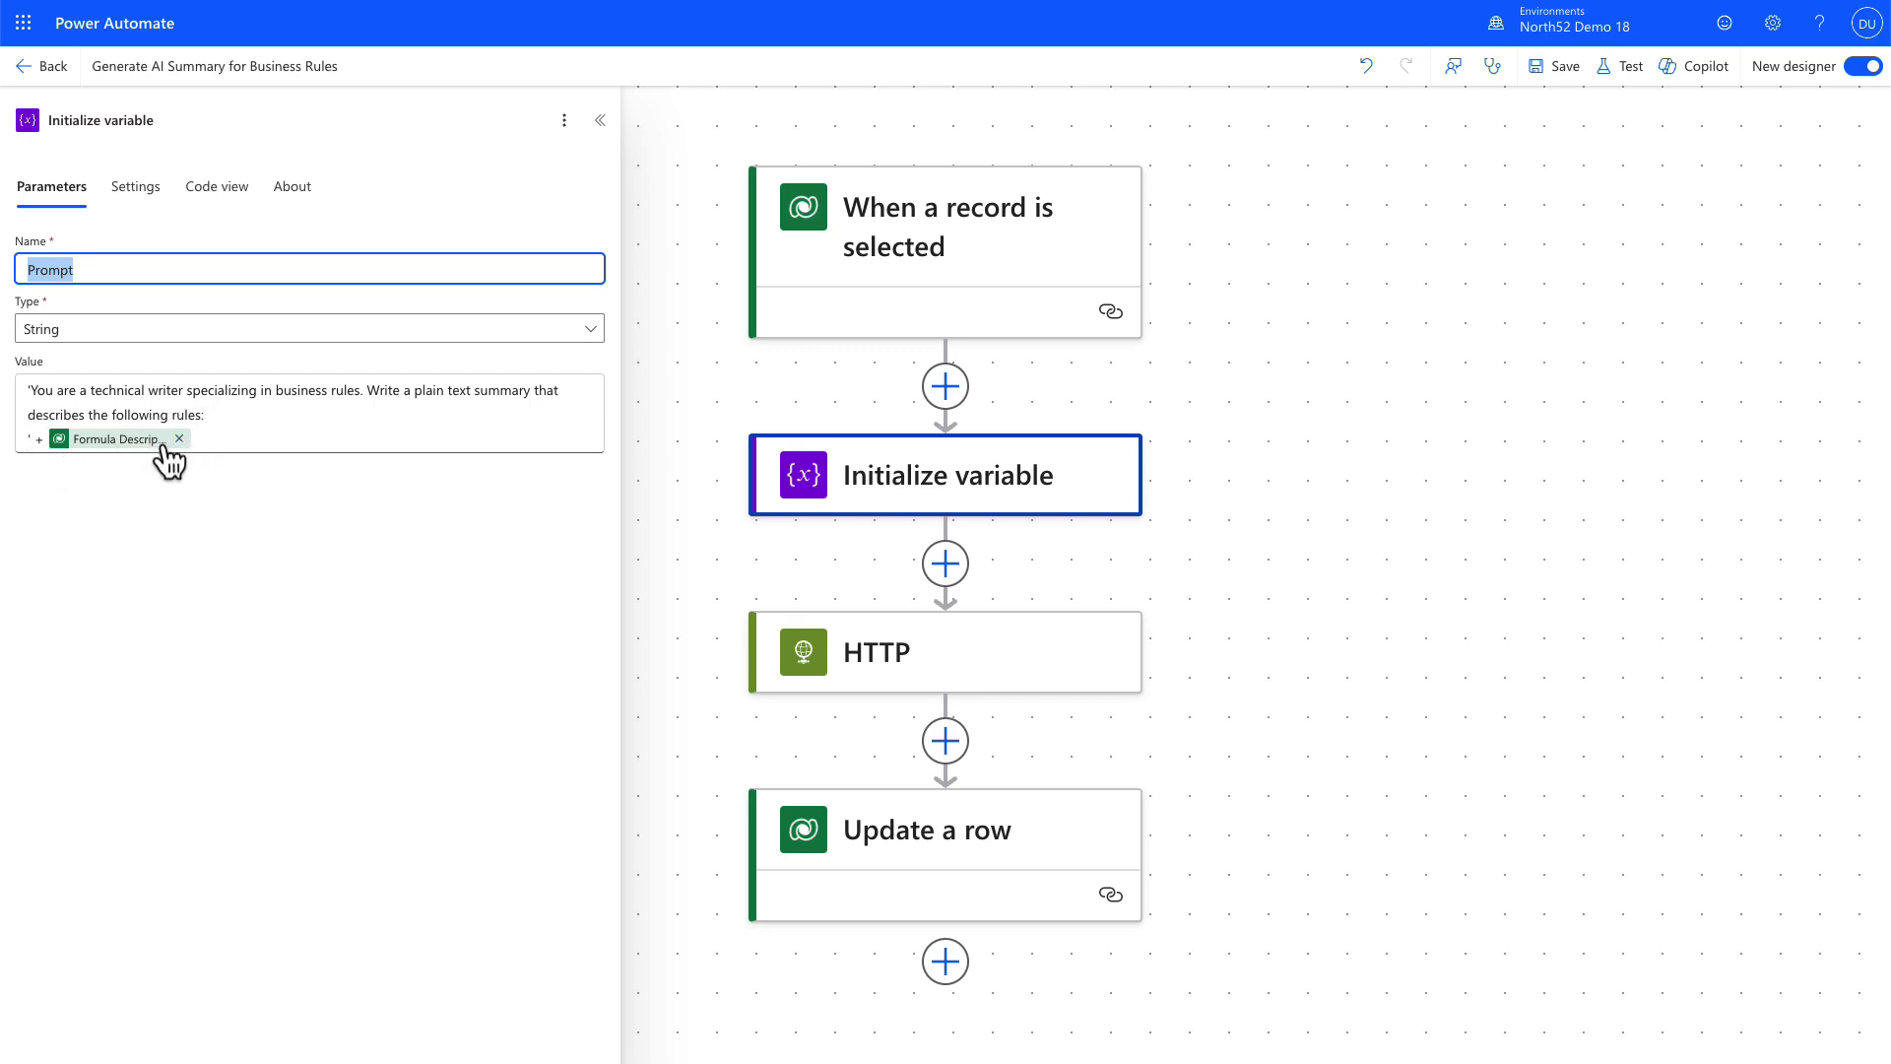
Step: Inspect the dynamic content available for the Prompt variable's value in the Initialize variable action
{"action": "left_click", "coordinate": [74, 445]}
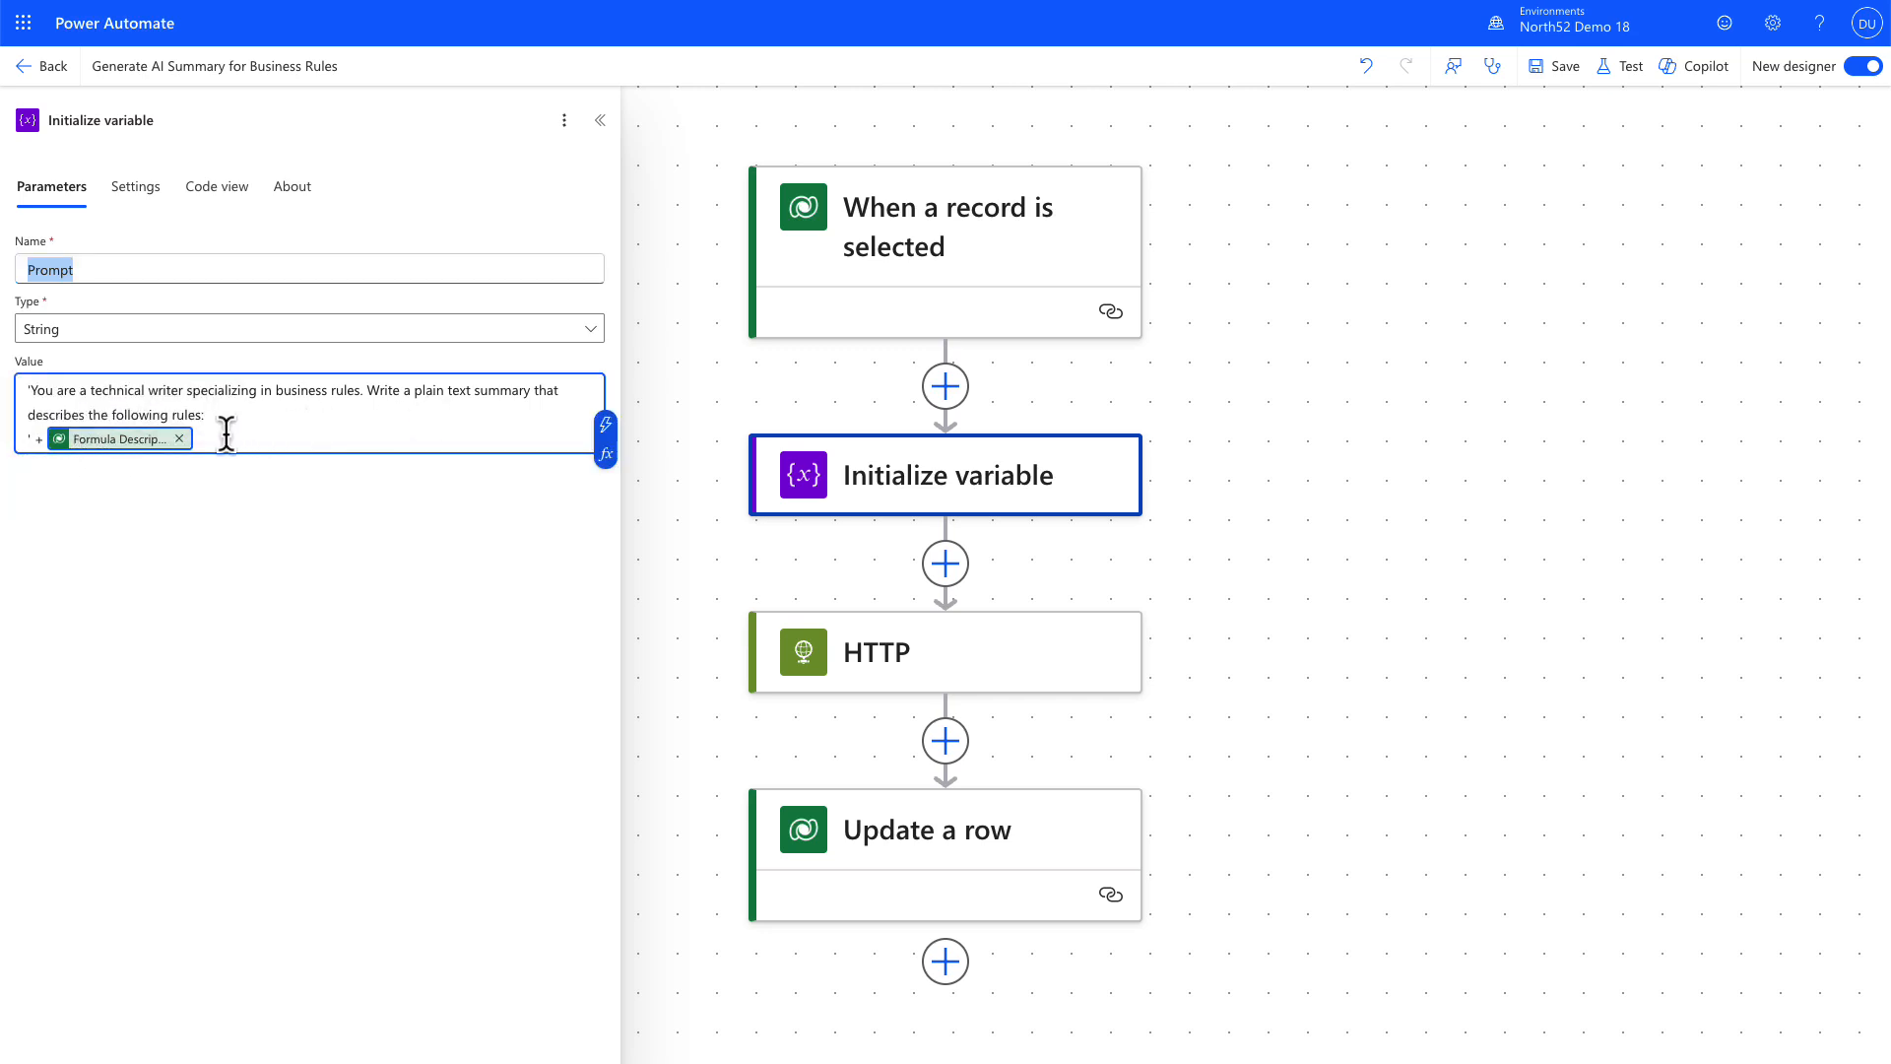
{"action": "left_click", "coordinate": [605, 425]}
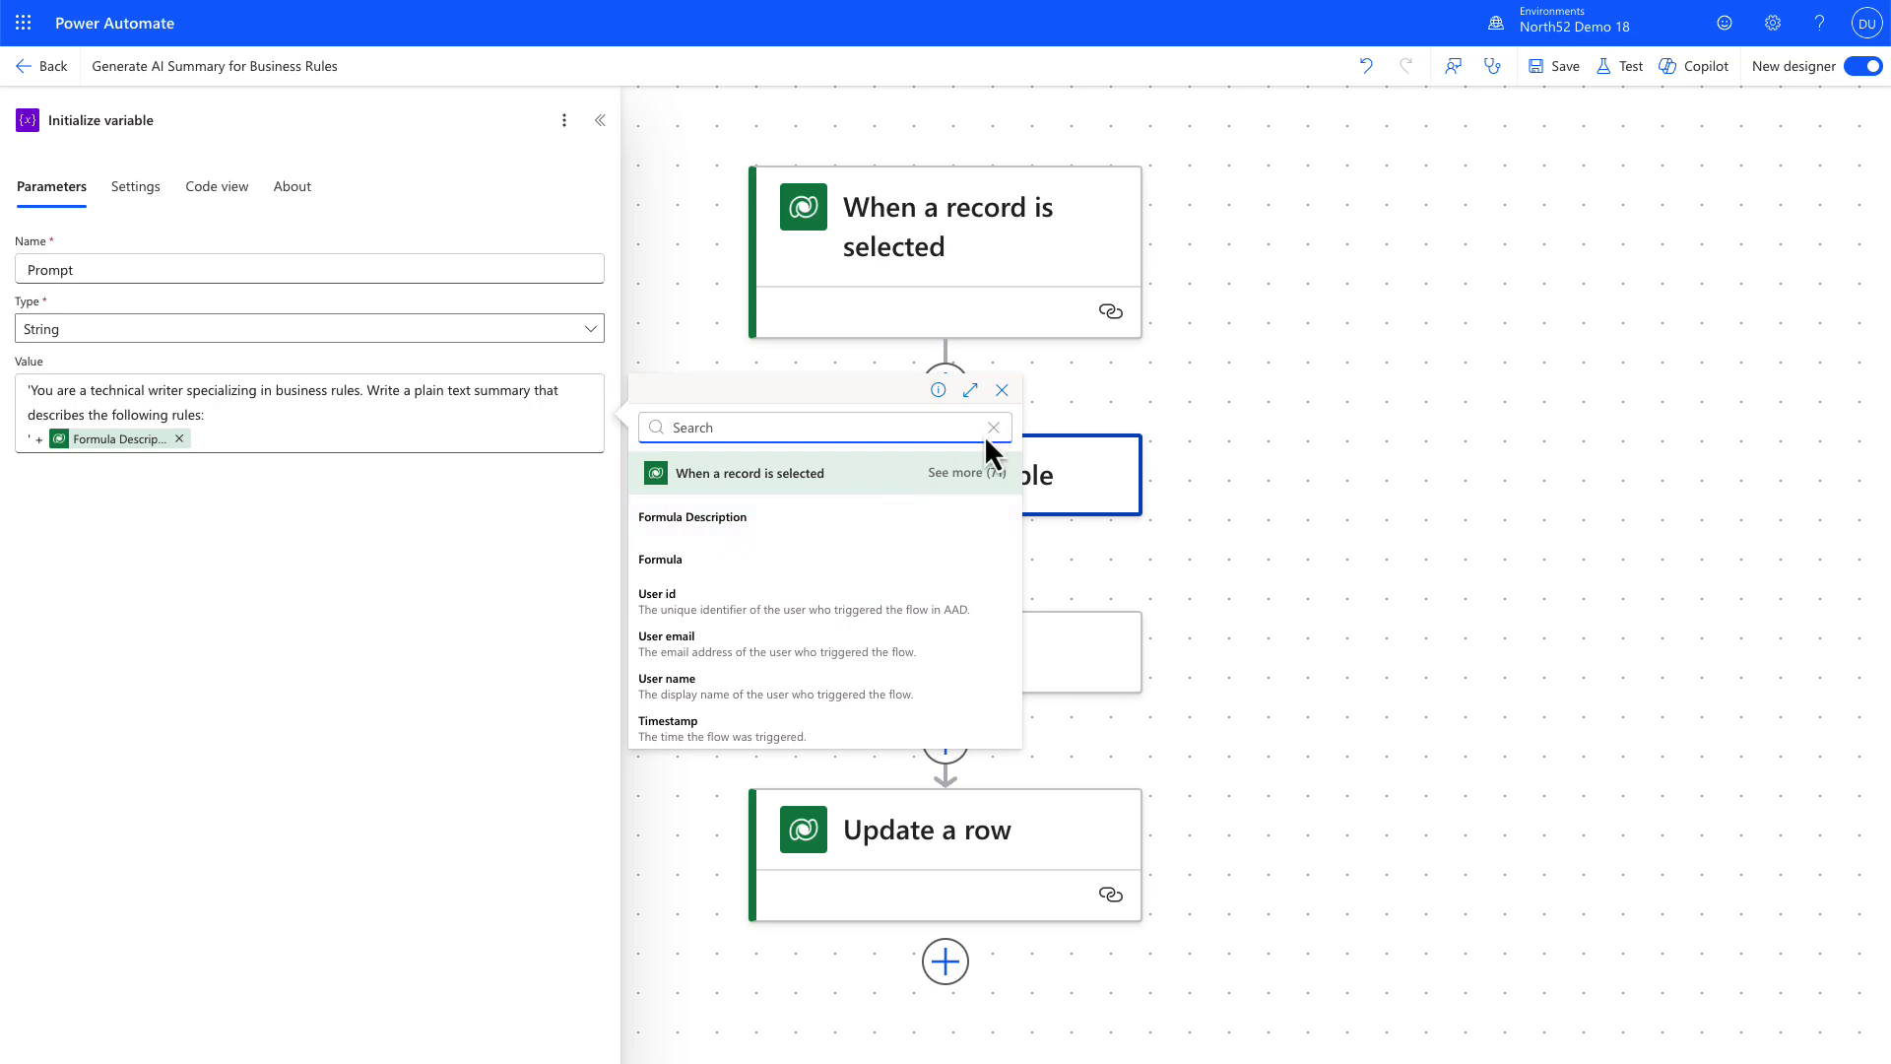
{"action": "left_click", "coordinate": [1002, 390]}
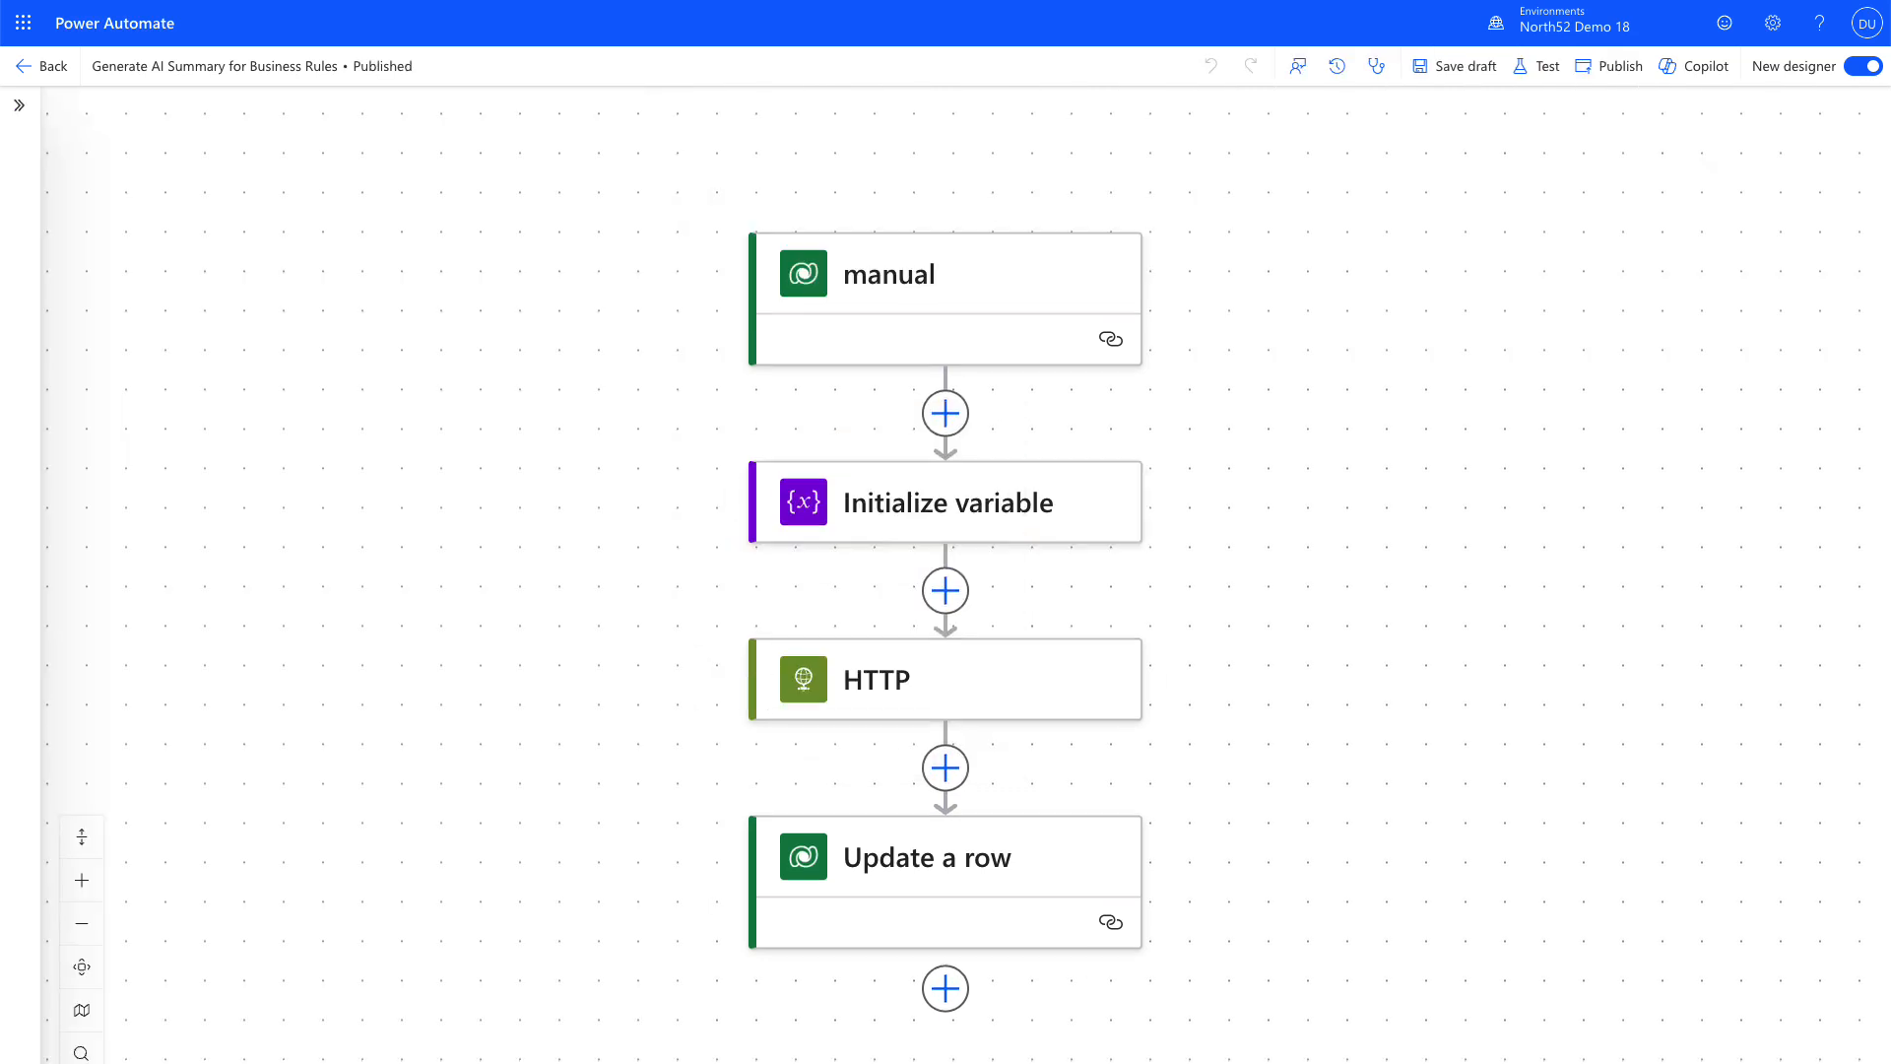
Step: Open the HTTP action and examine the Claude model name in its request body and the OpenRouter URI
{"action": "left_click", "coordinate": [881, 691]}
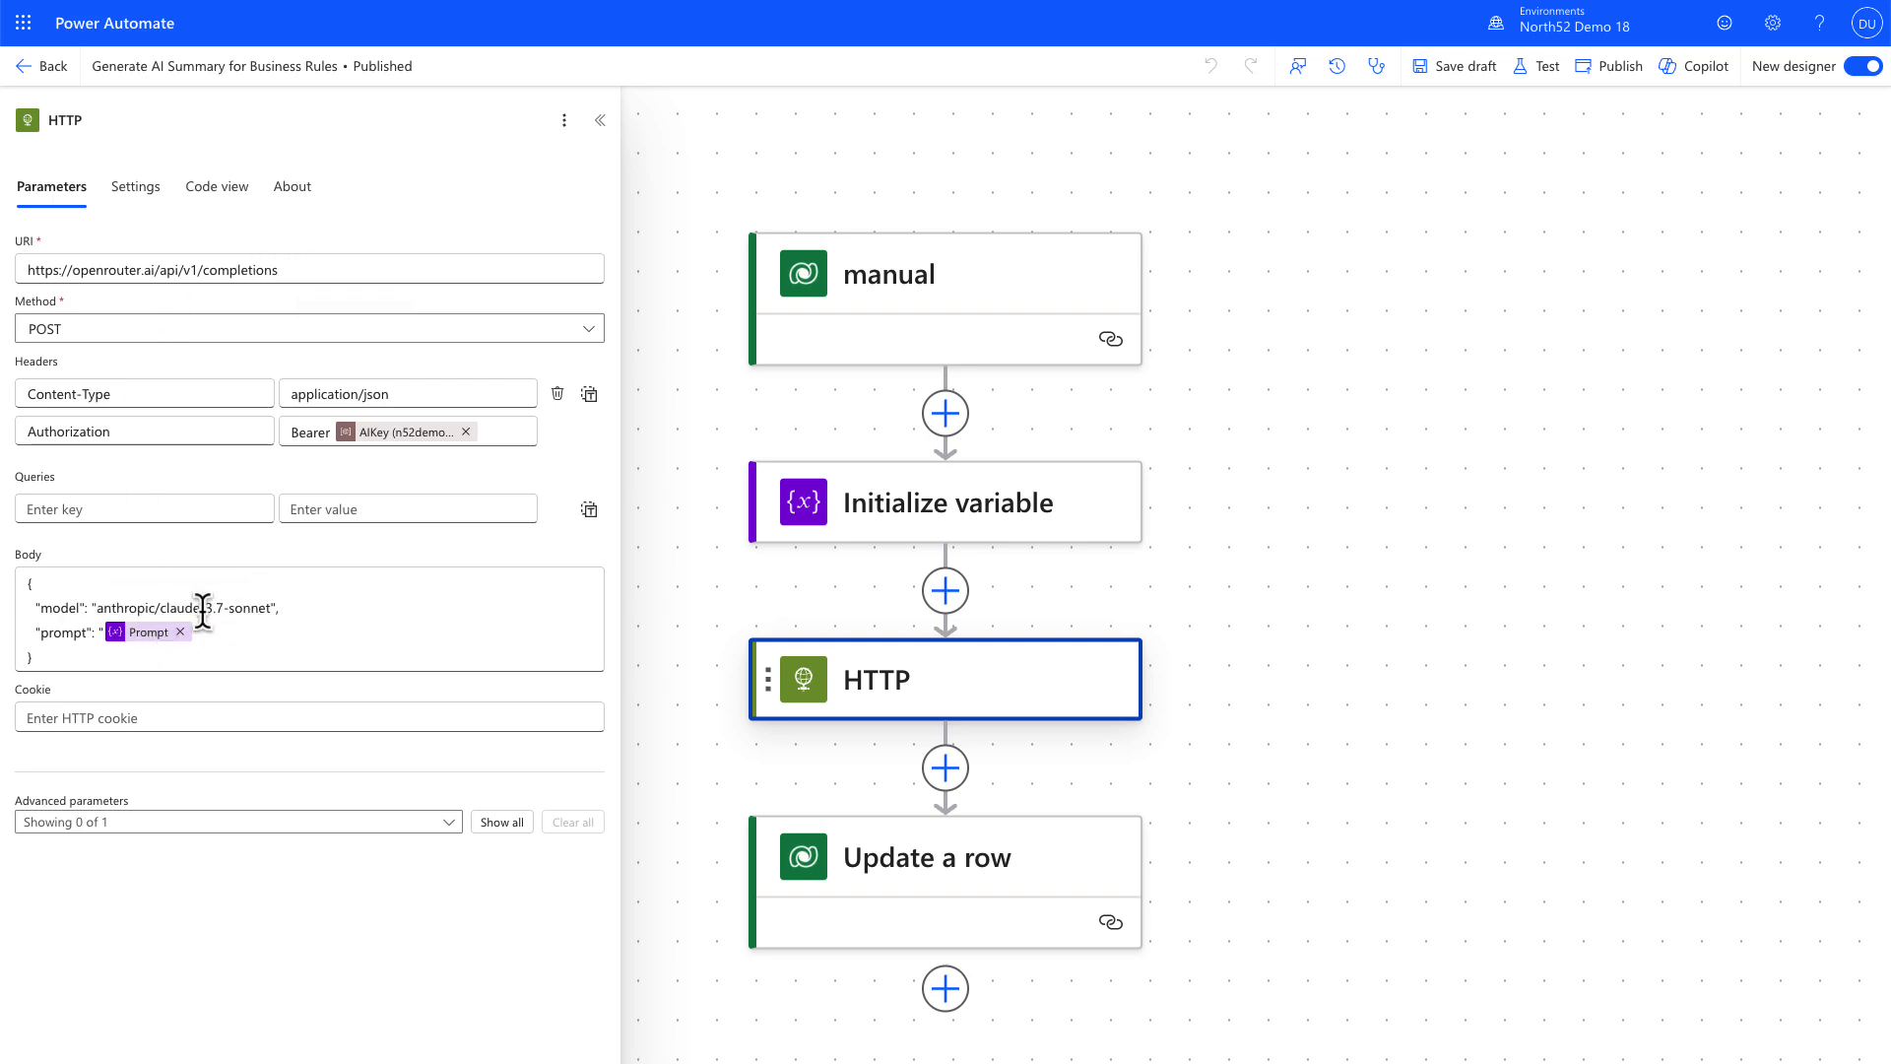
{"action": "left_click_drag", "start_coordinate": [163, 608], "coordinate": [272, 603]}
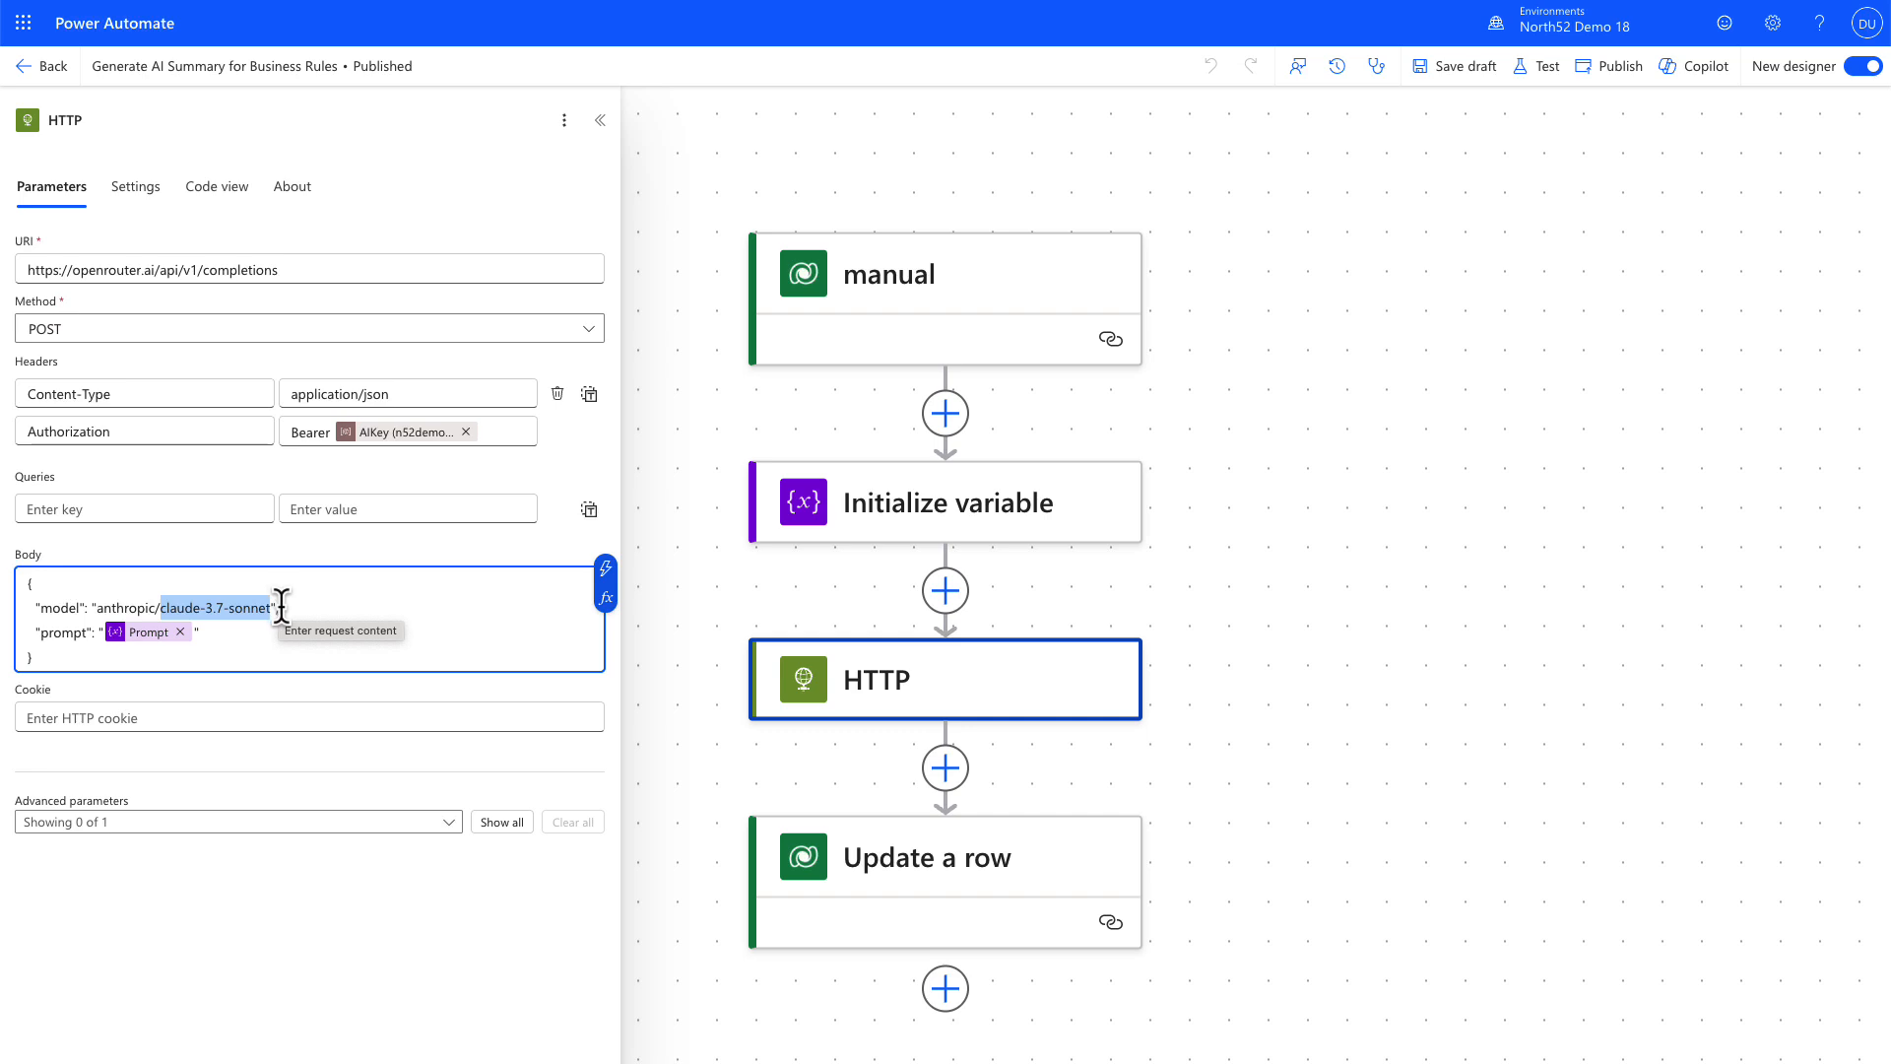
{"action": "left_click", "coordinate": [274, 608]}
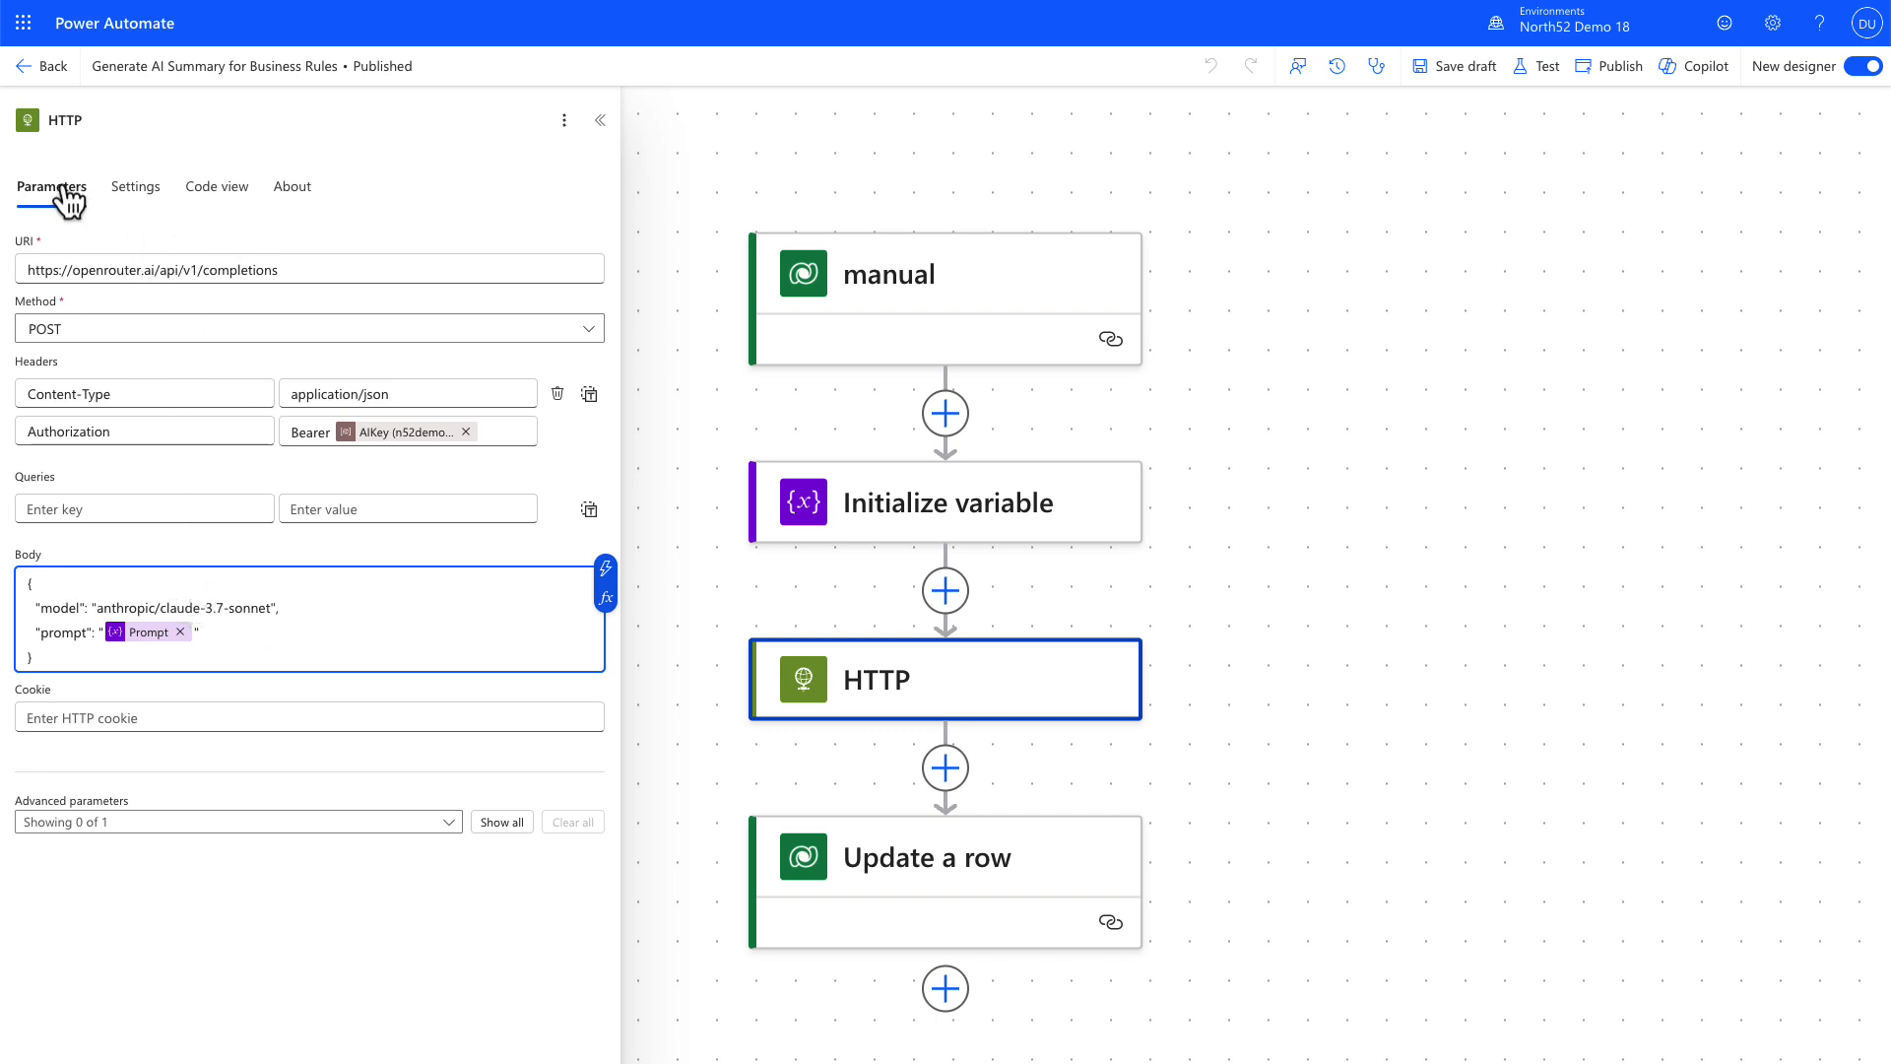
{"action": "double_click", "coordinate": [107, 271]}
{"action": "left_click", "coordinate": [107, 272]}
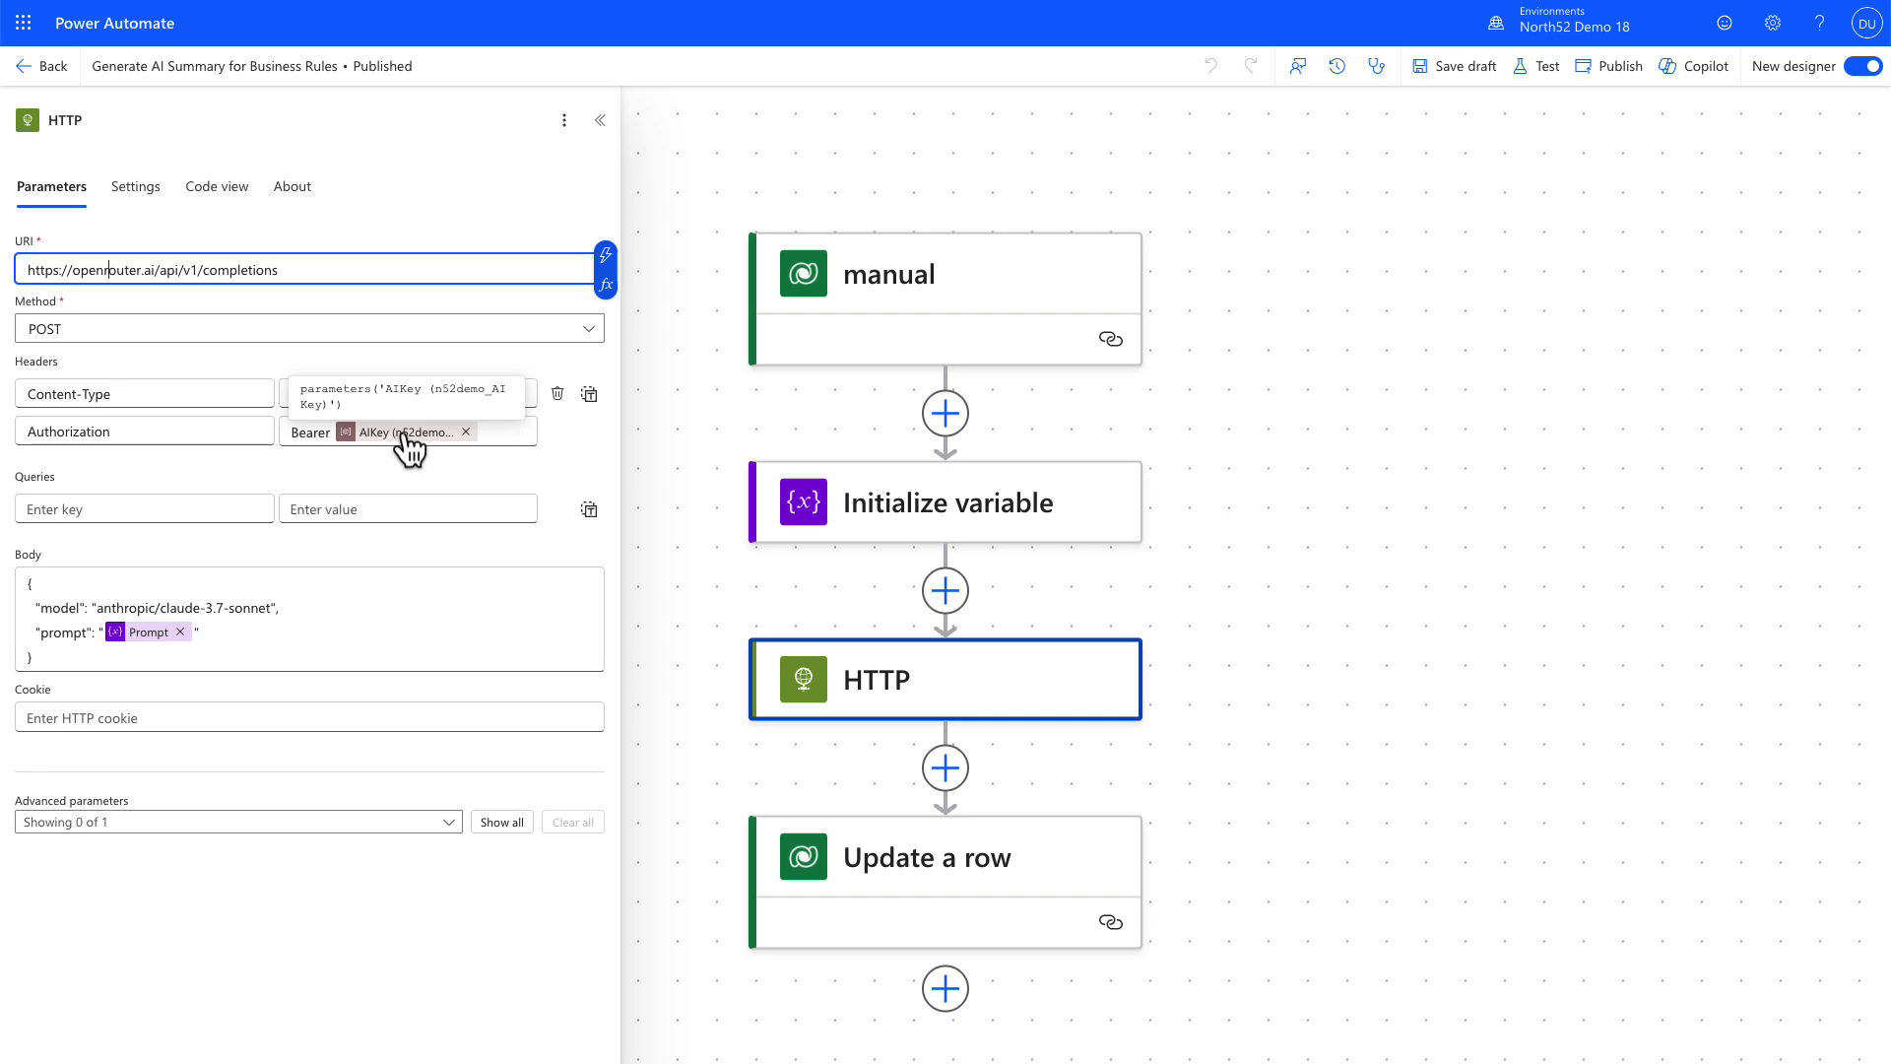
Step: Inspect the dynamic content available for the HTTP action's Authorization header, including the AIKey parameter
{"action": "left_click", "coordinate": [484, 433]}
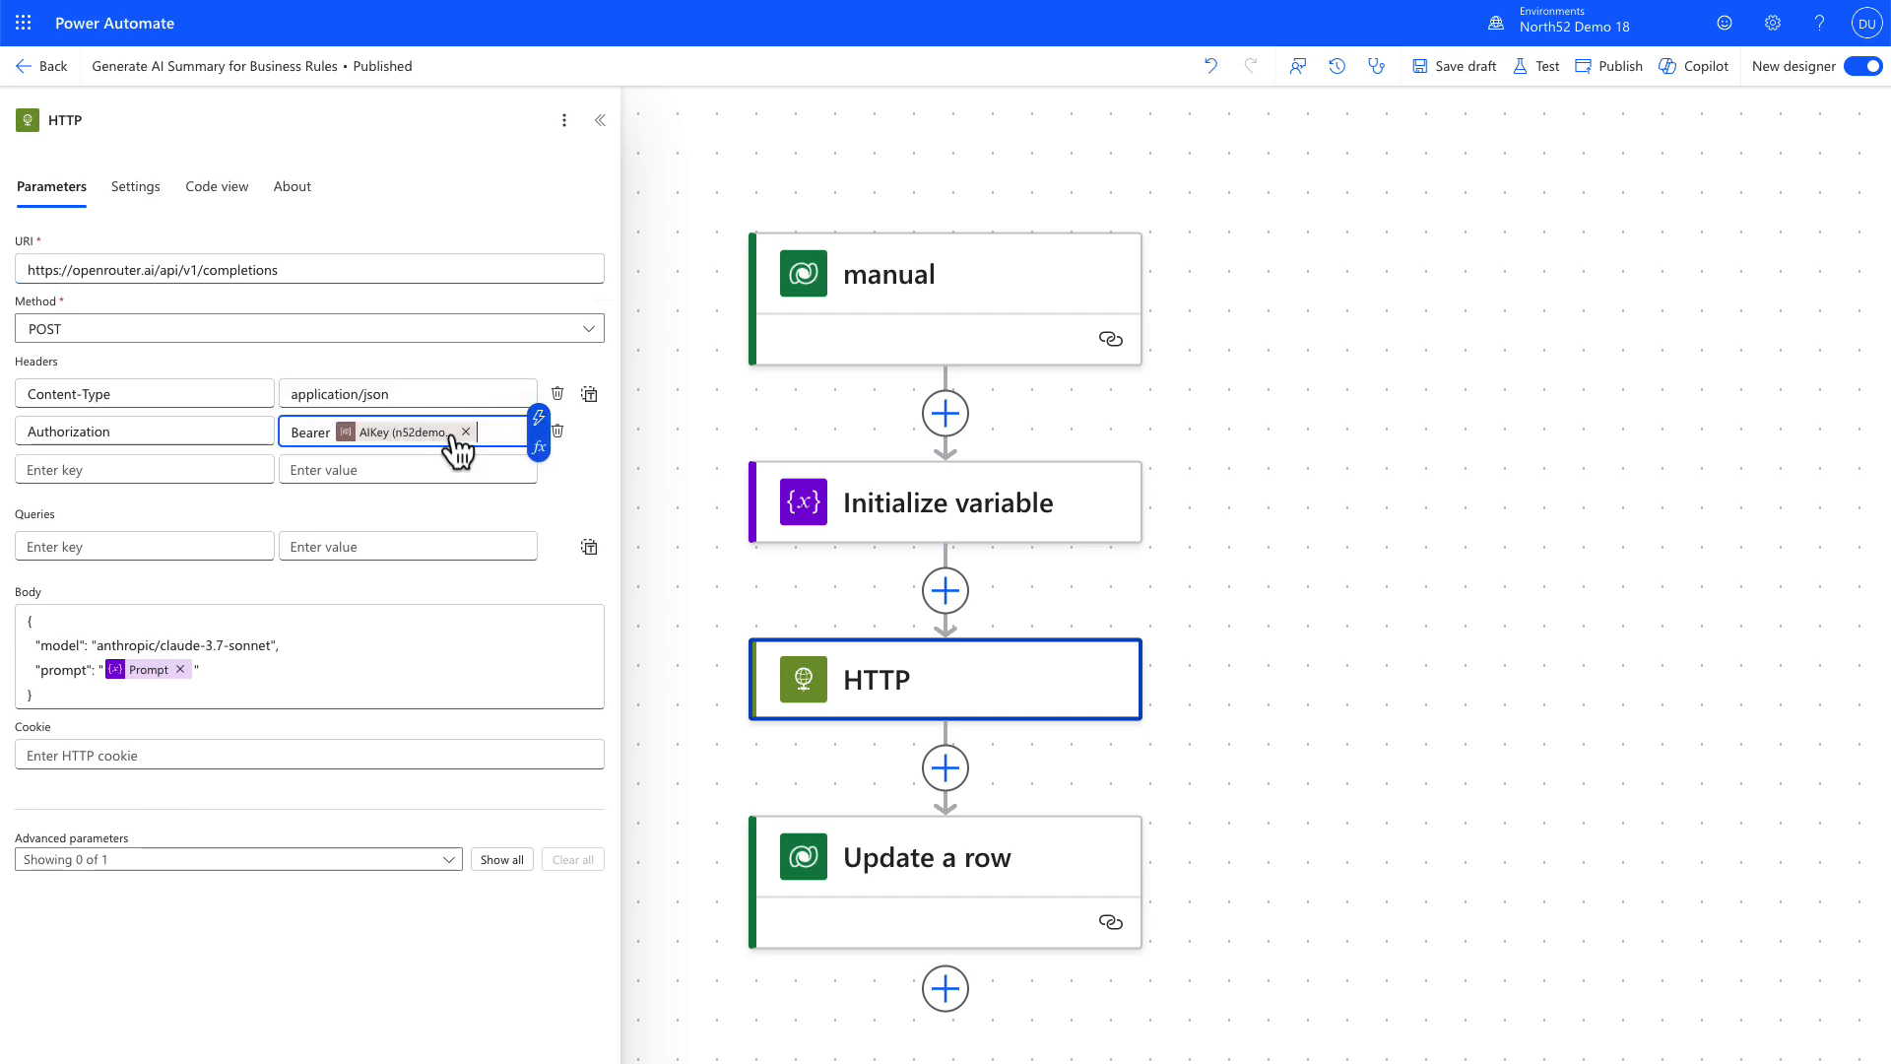
{"action": "left_click", "coordinate": [538, 419]}
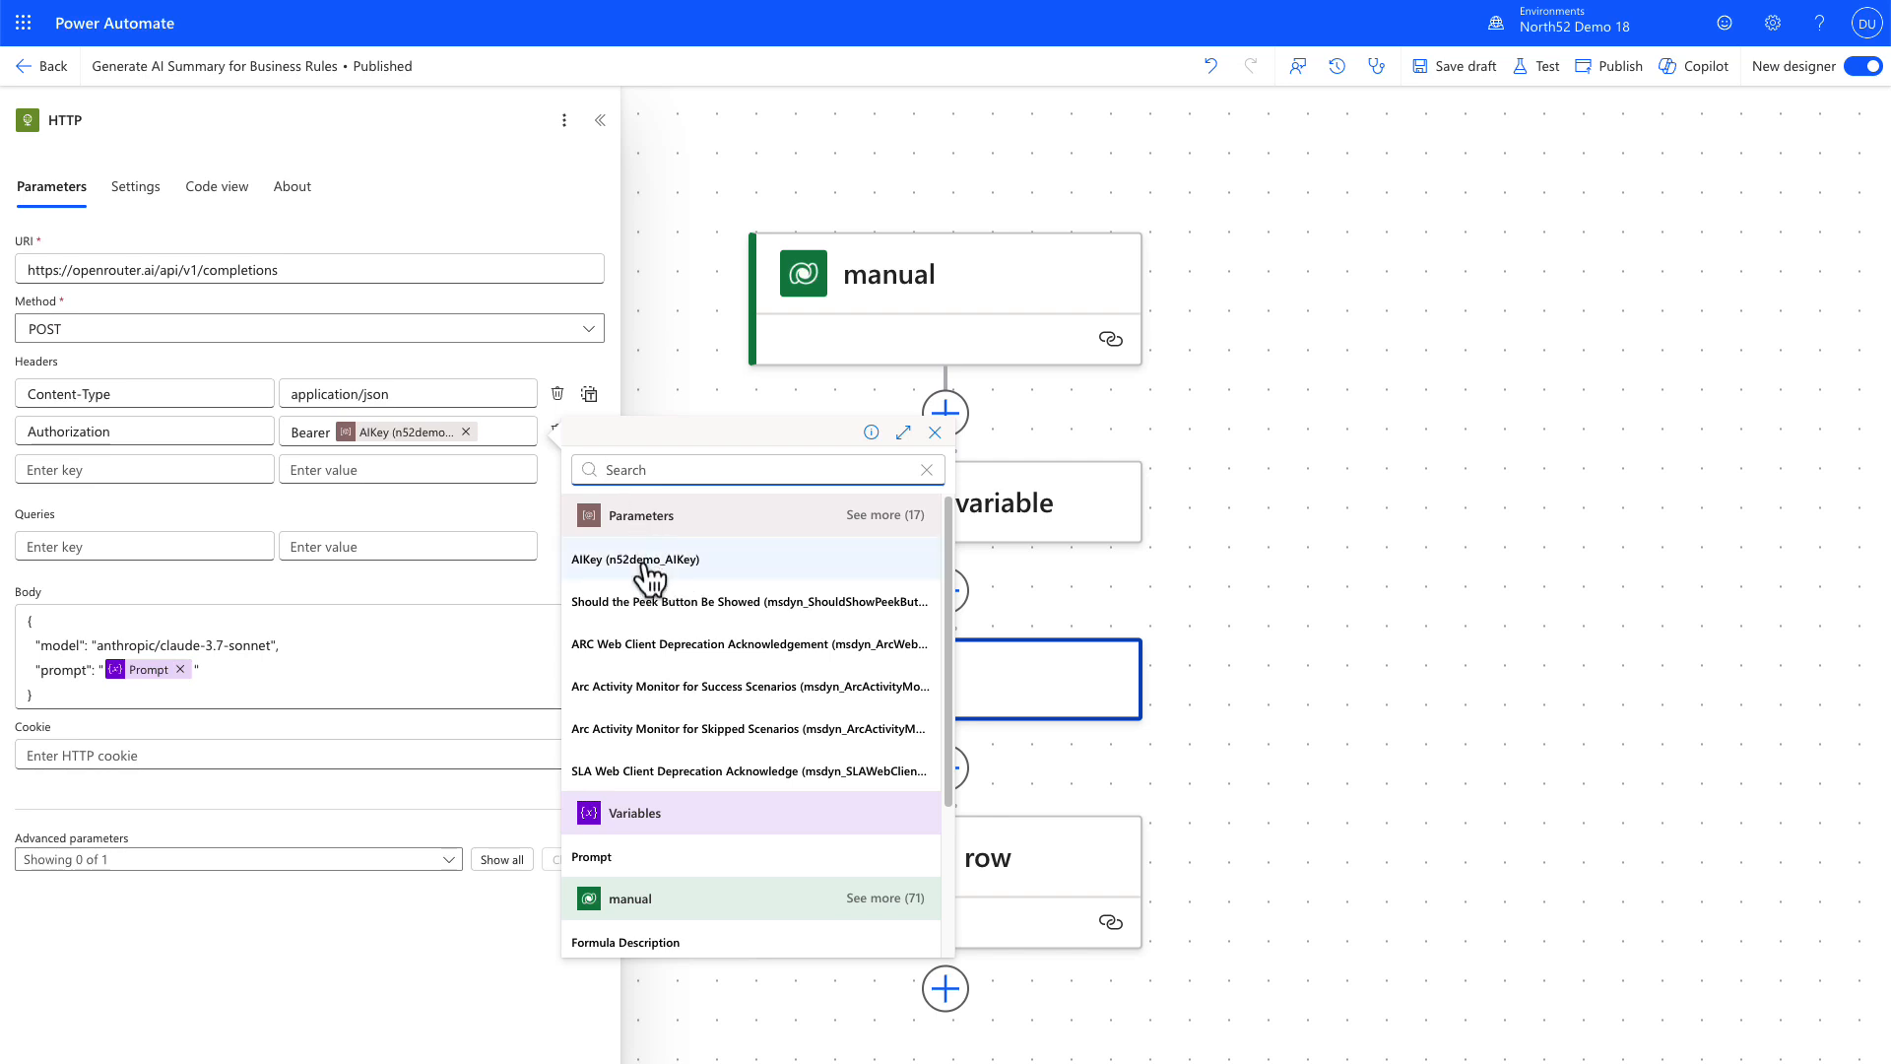
{"action": "left_click", "coordinate": [68, 613]}
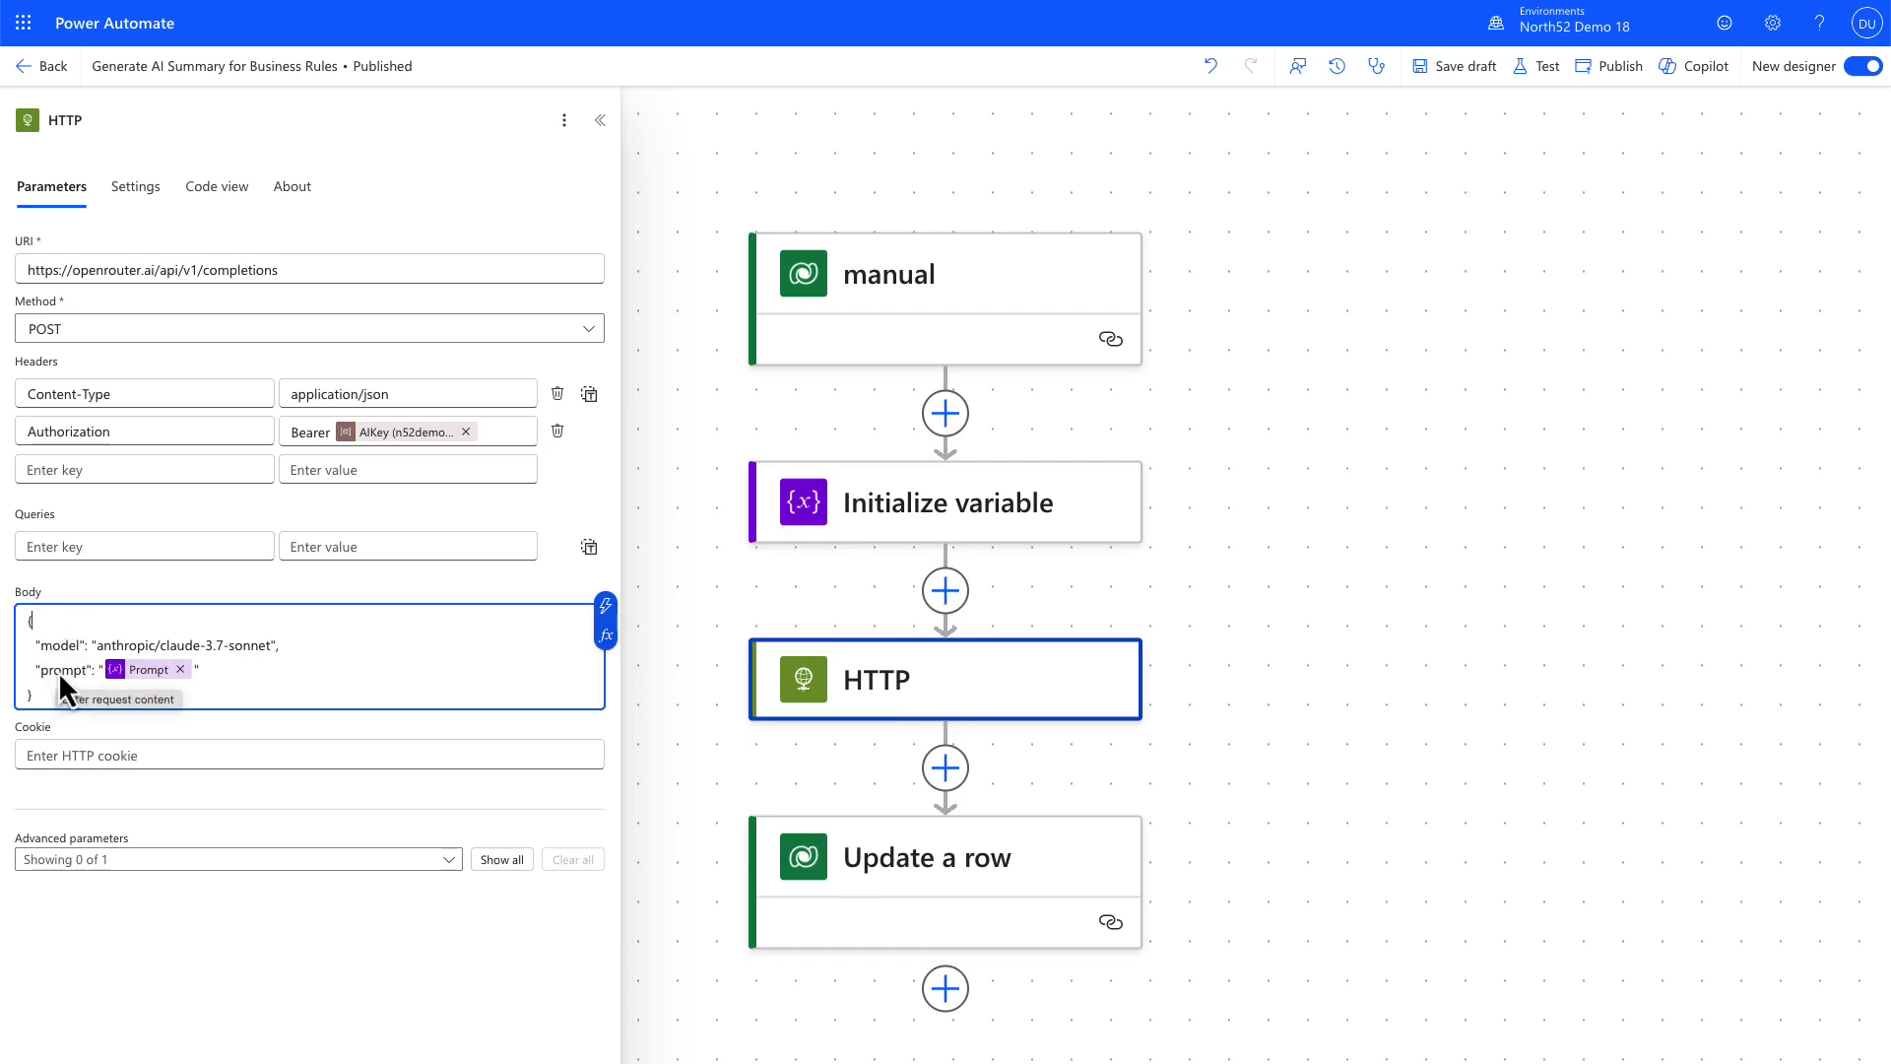
Step: Review the dynamic content available for the prompt value in the HTTP request body, including the Prompt variable
{"action": "left_click", "coordinate": [193, 670]}
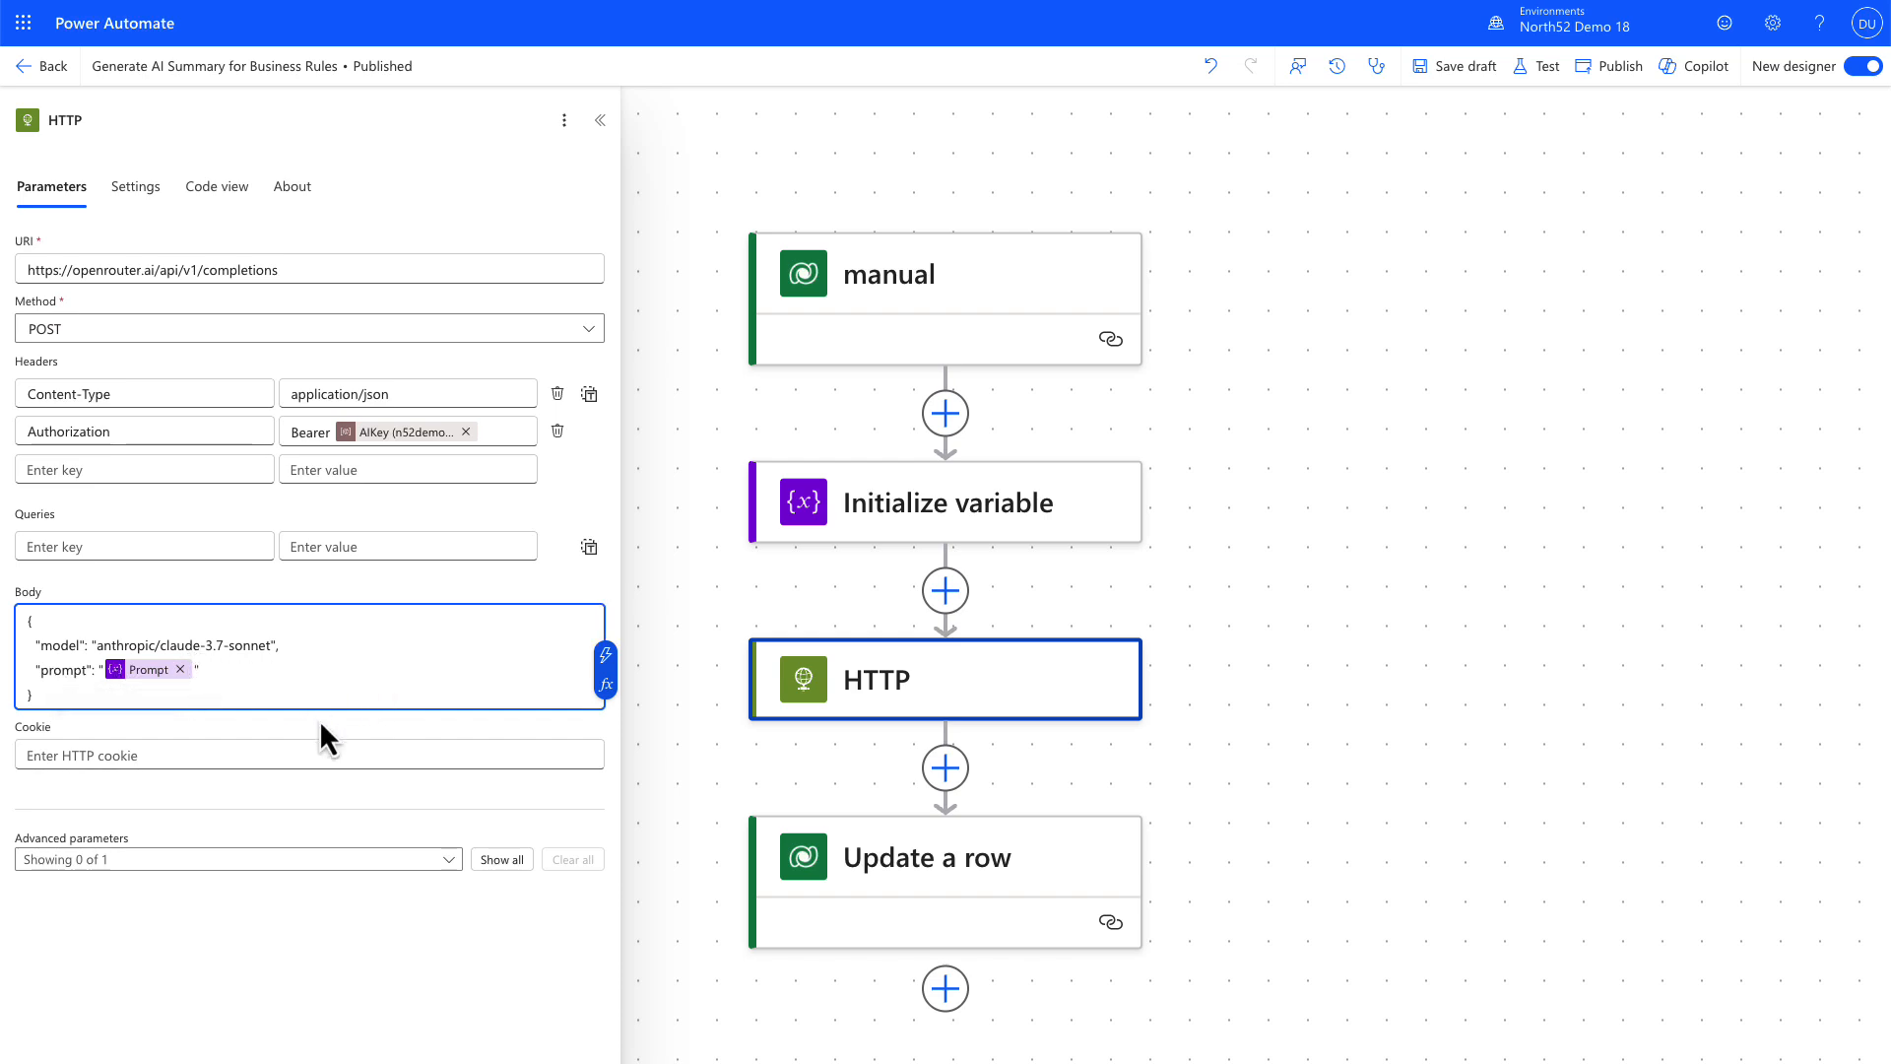
{"action": "left_click", "coordinate": [607, 655]}
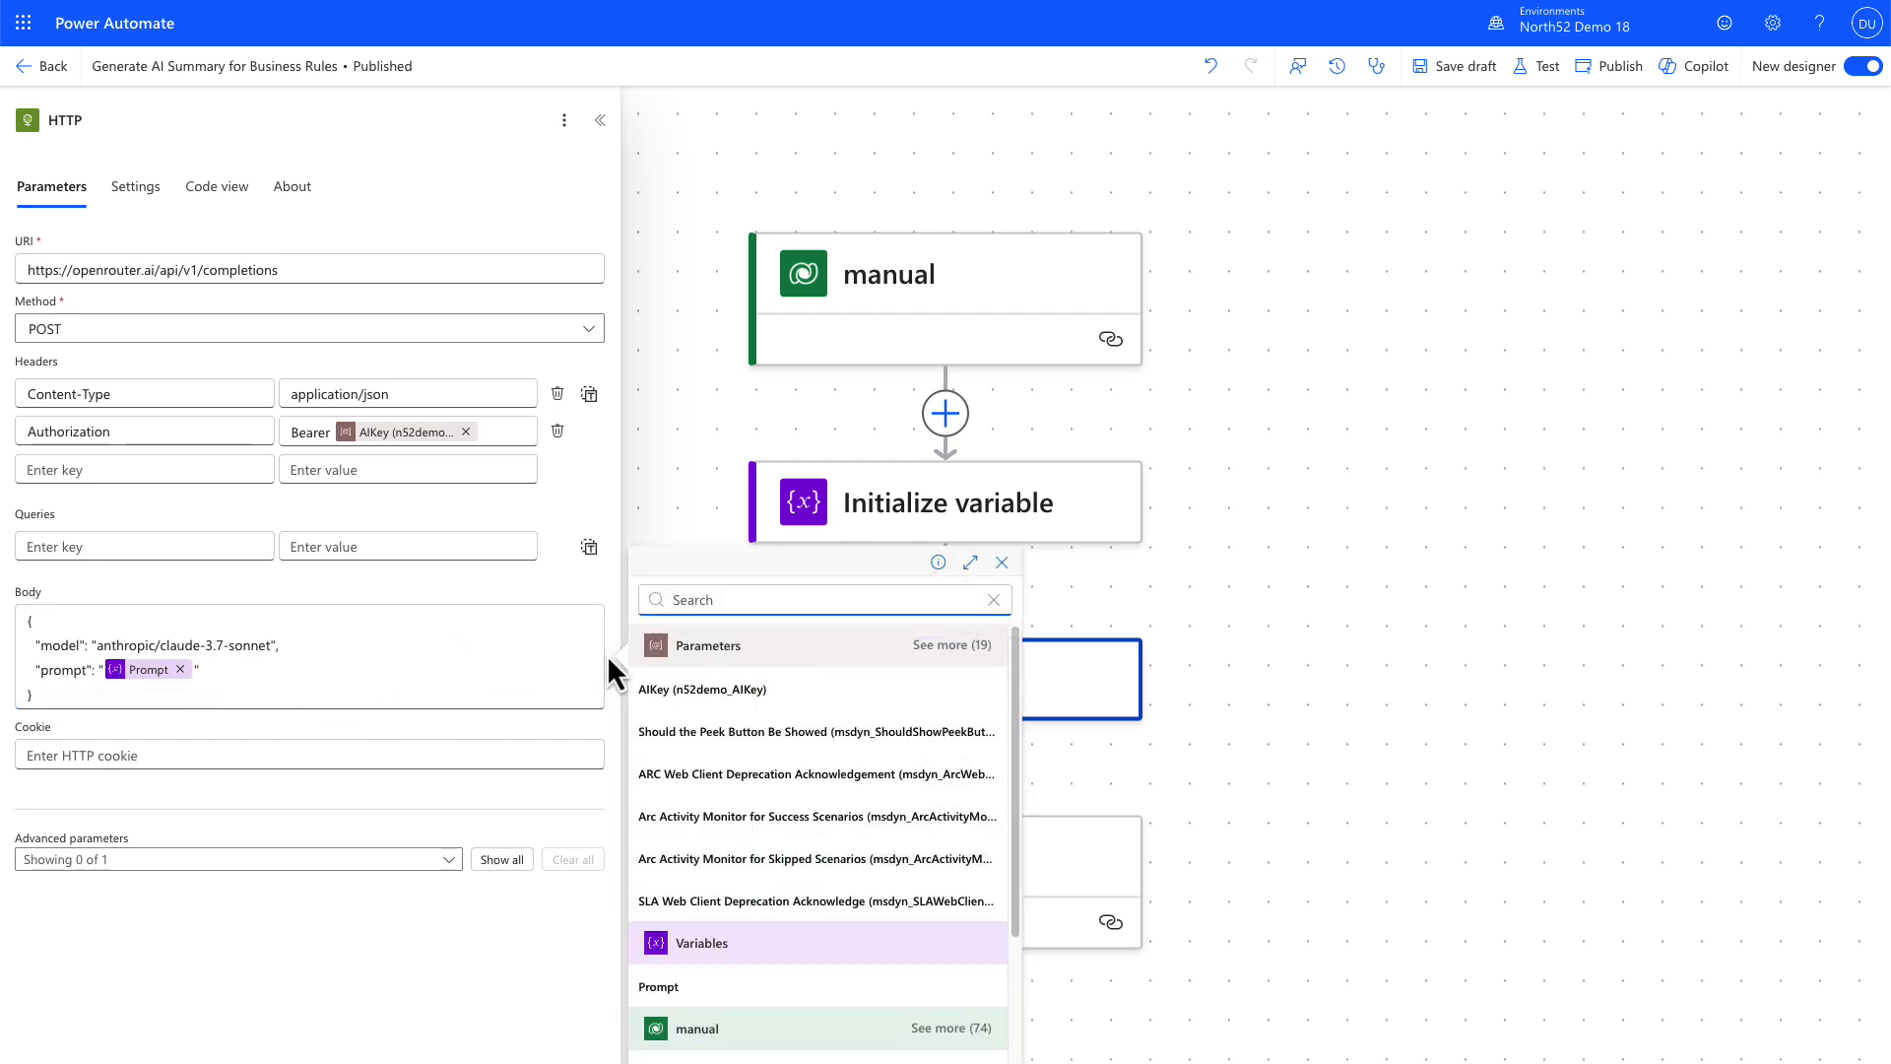
{"action": "scroll", "coordinate": [802, 792], "scroll_direction": "down", "scroll_amount": 2}
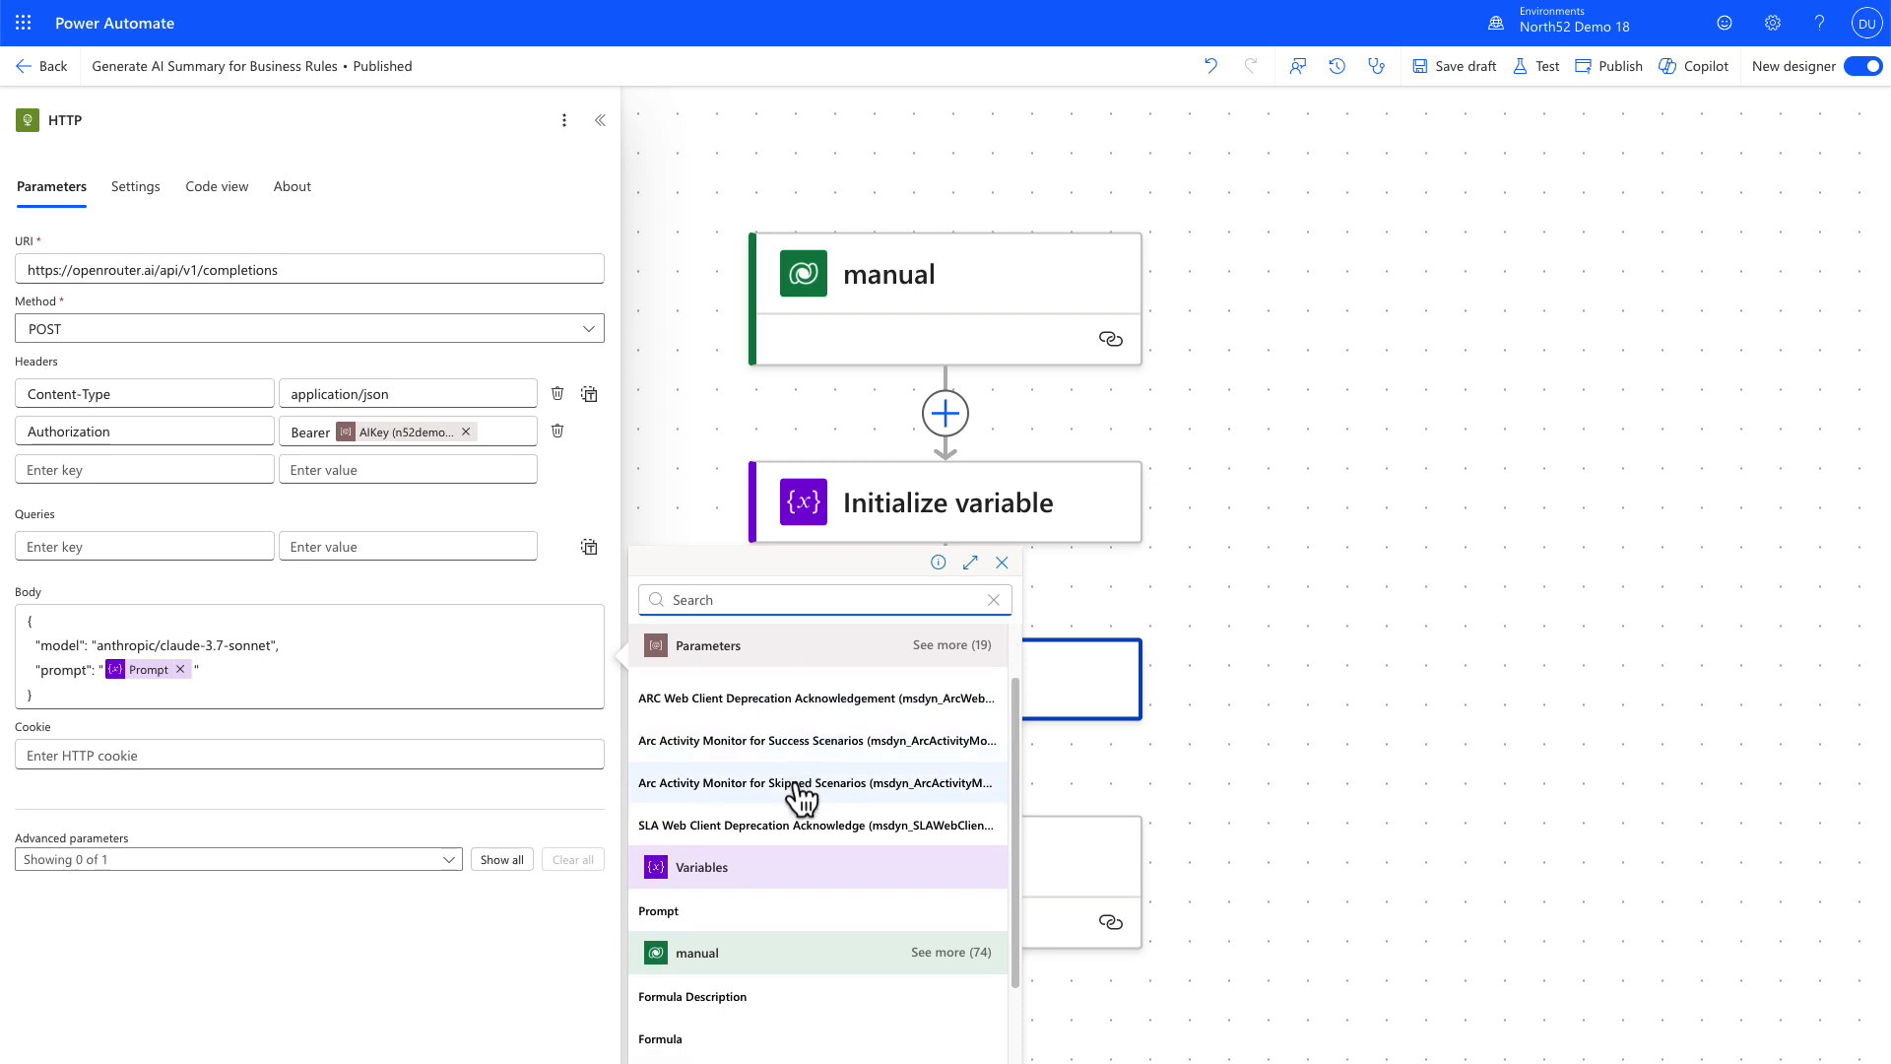
{"action": "scroll", "coordinate": [793, 799], "scroll_direction": "down", "scroll_amount": 2}
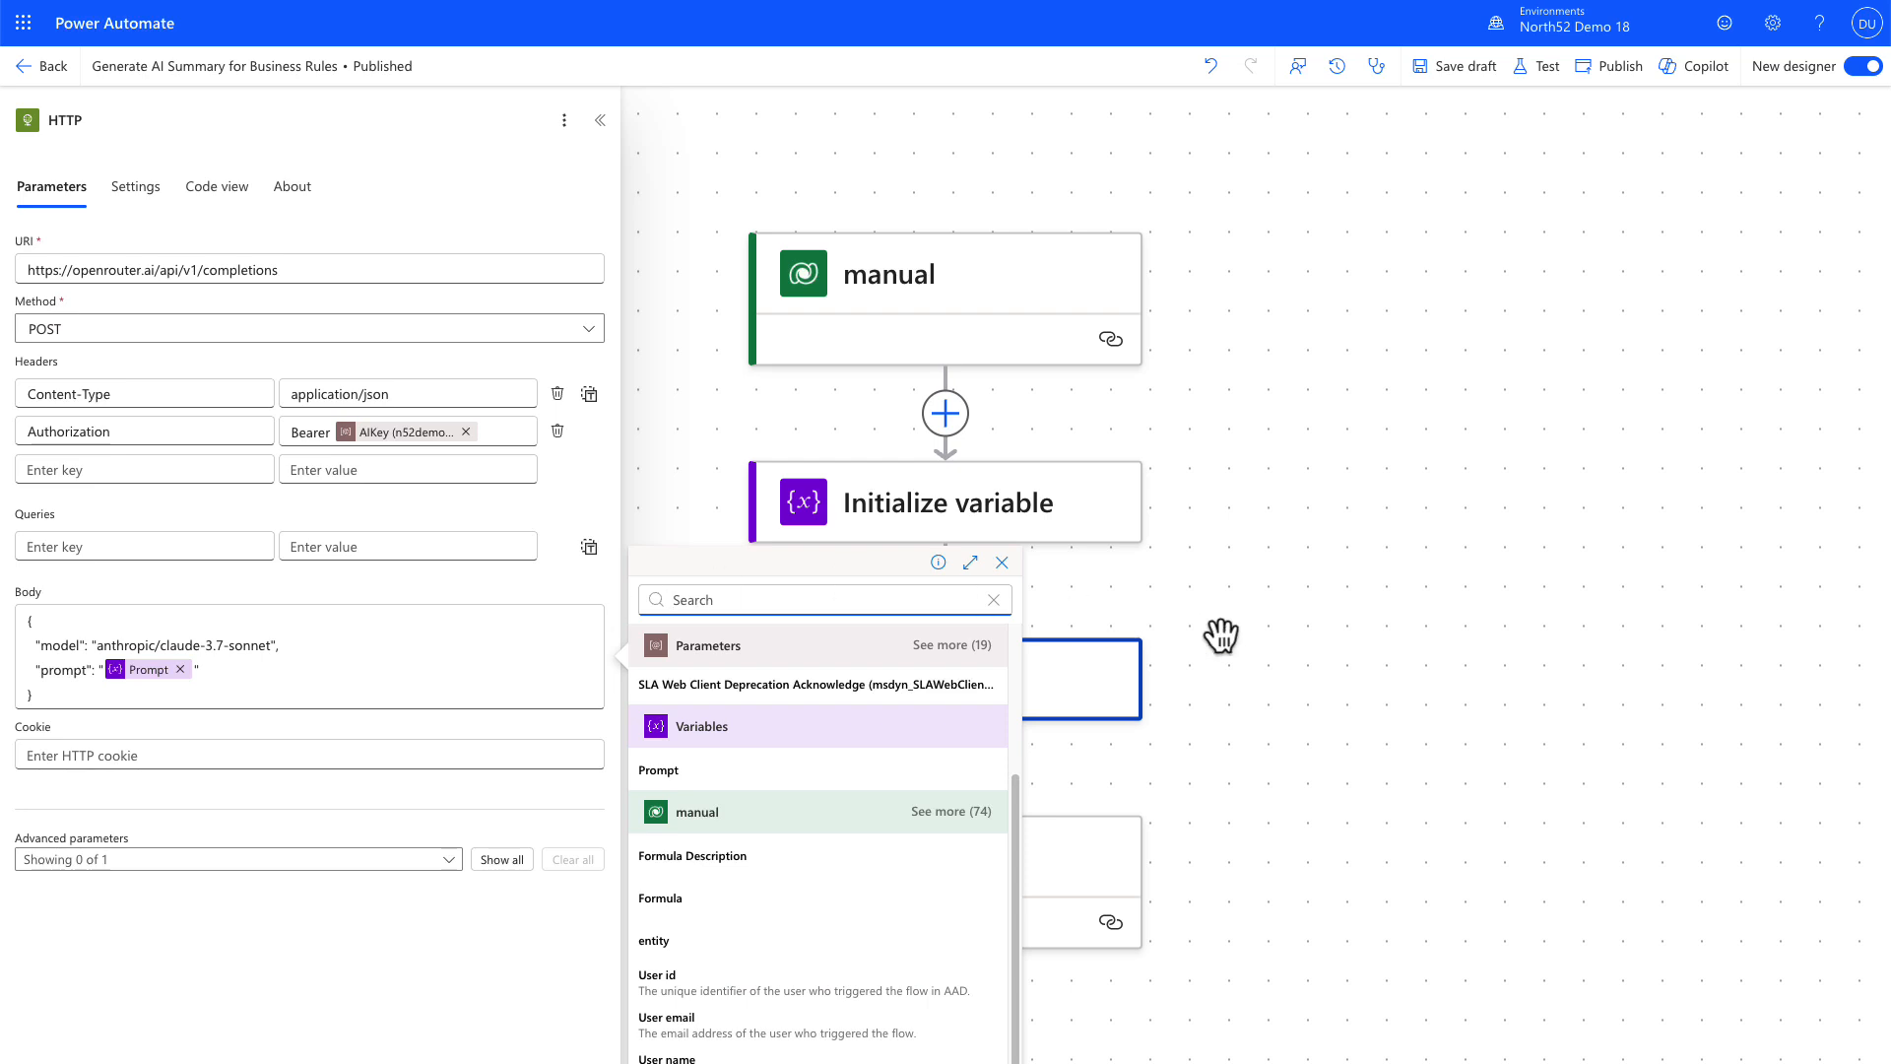
{"action": "left_click", "coordinate": [1268, 644]}
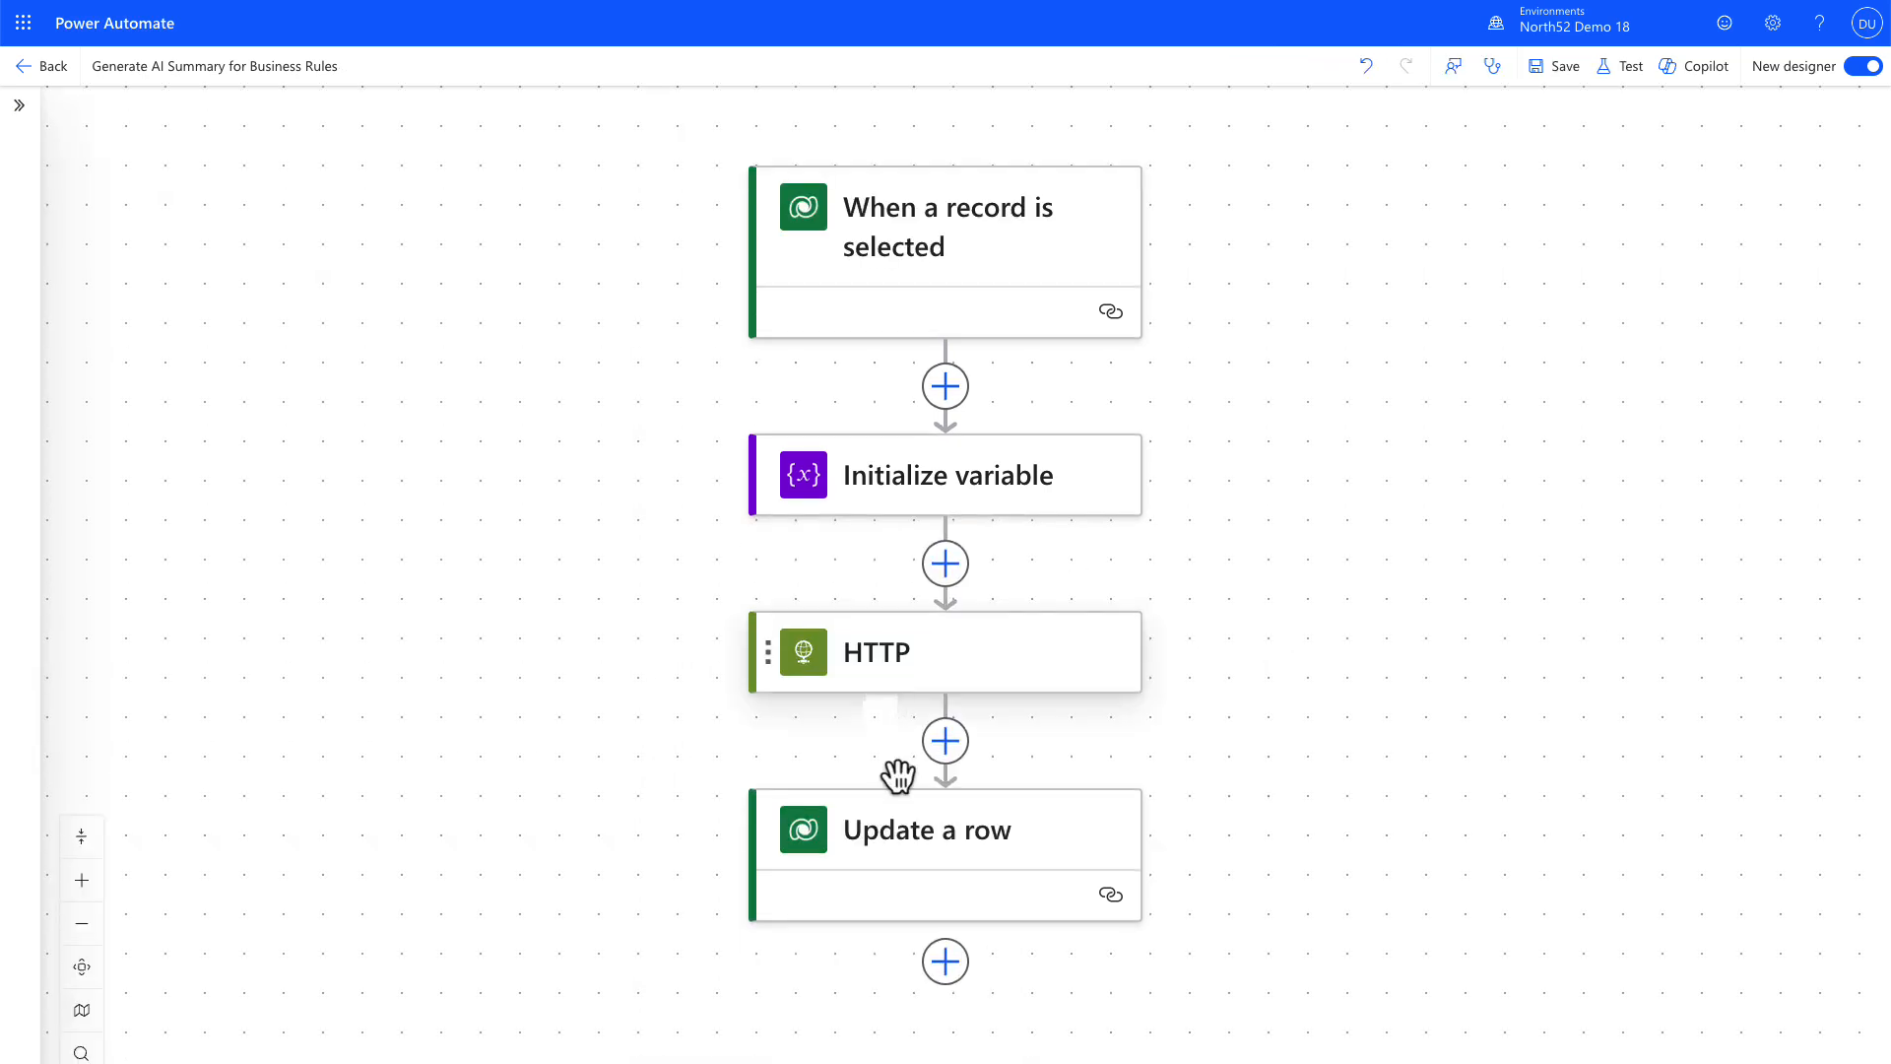
Step: Open the Update a row action and examine the dynamic content available for its Row ID
{"action": "left_click", "coordinate": [944, 843]}
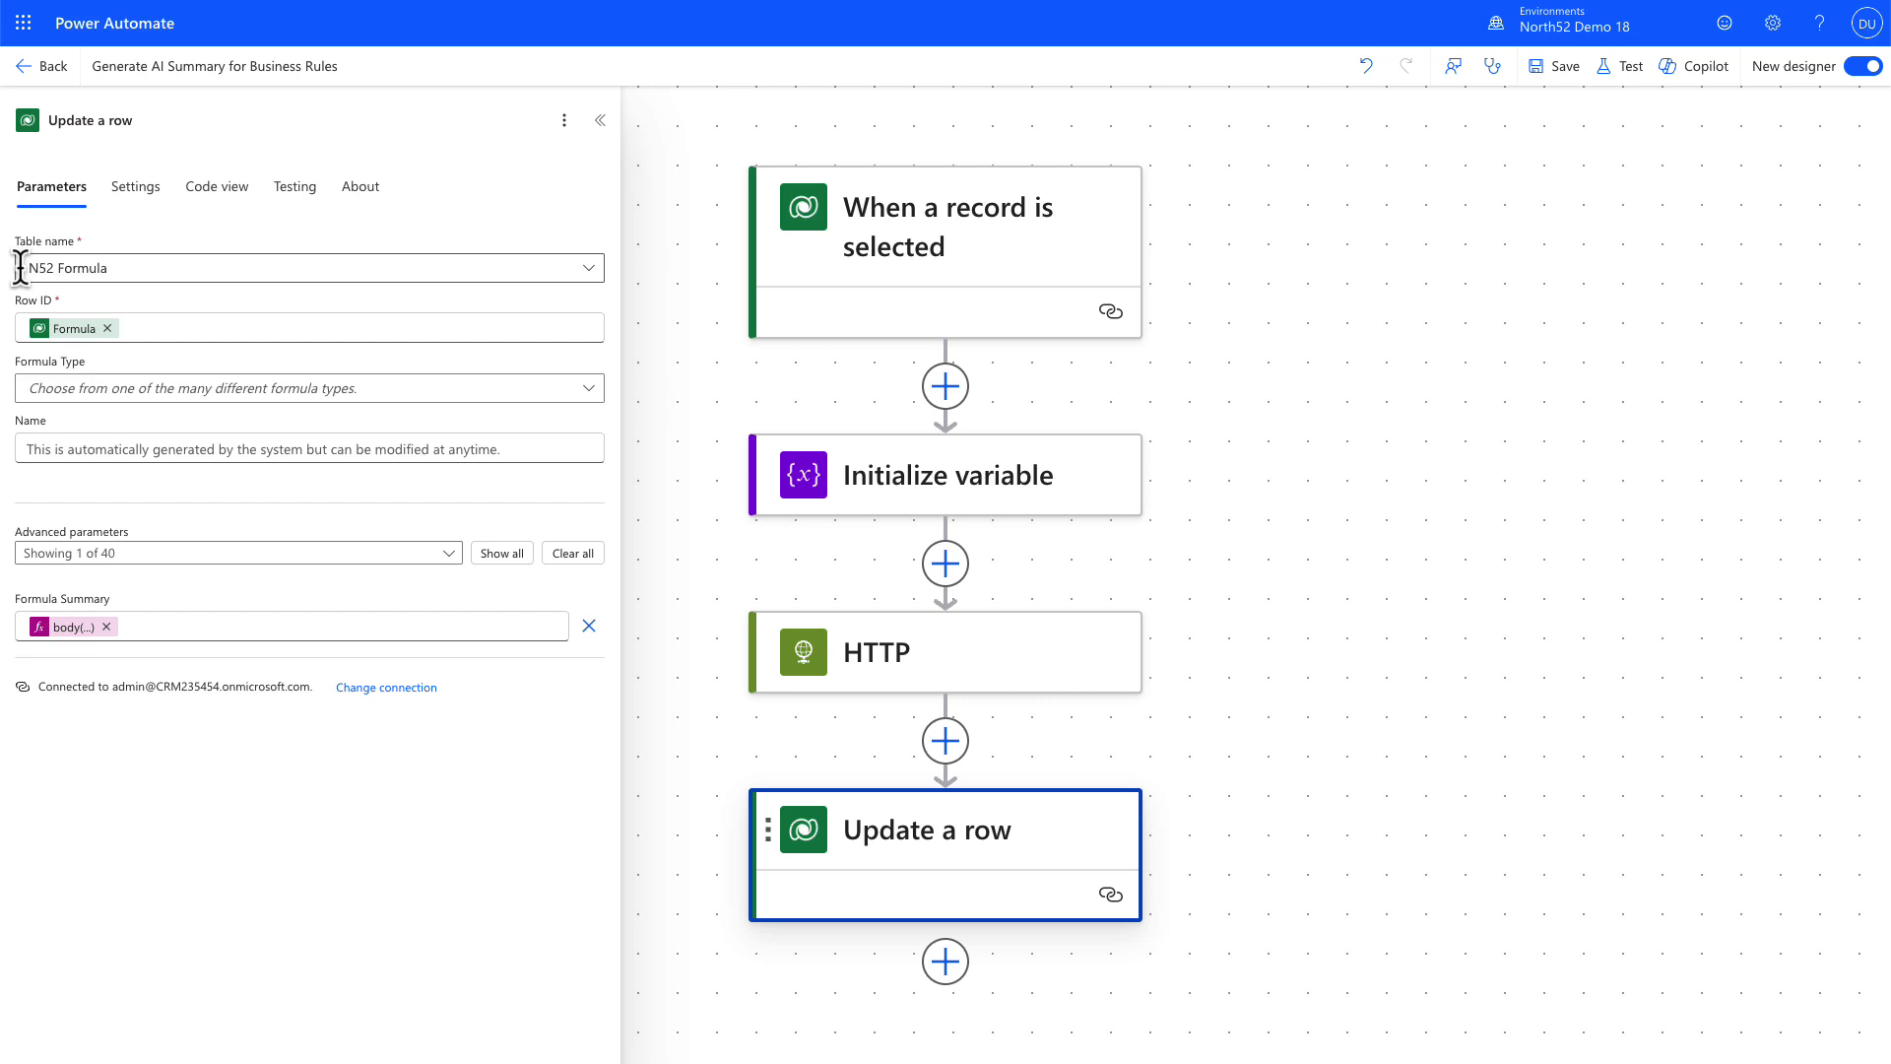
{"action": "mouse_move", "coordinate": [43, 337]}
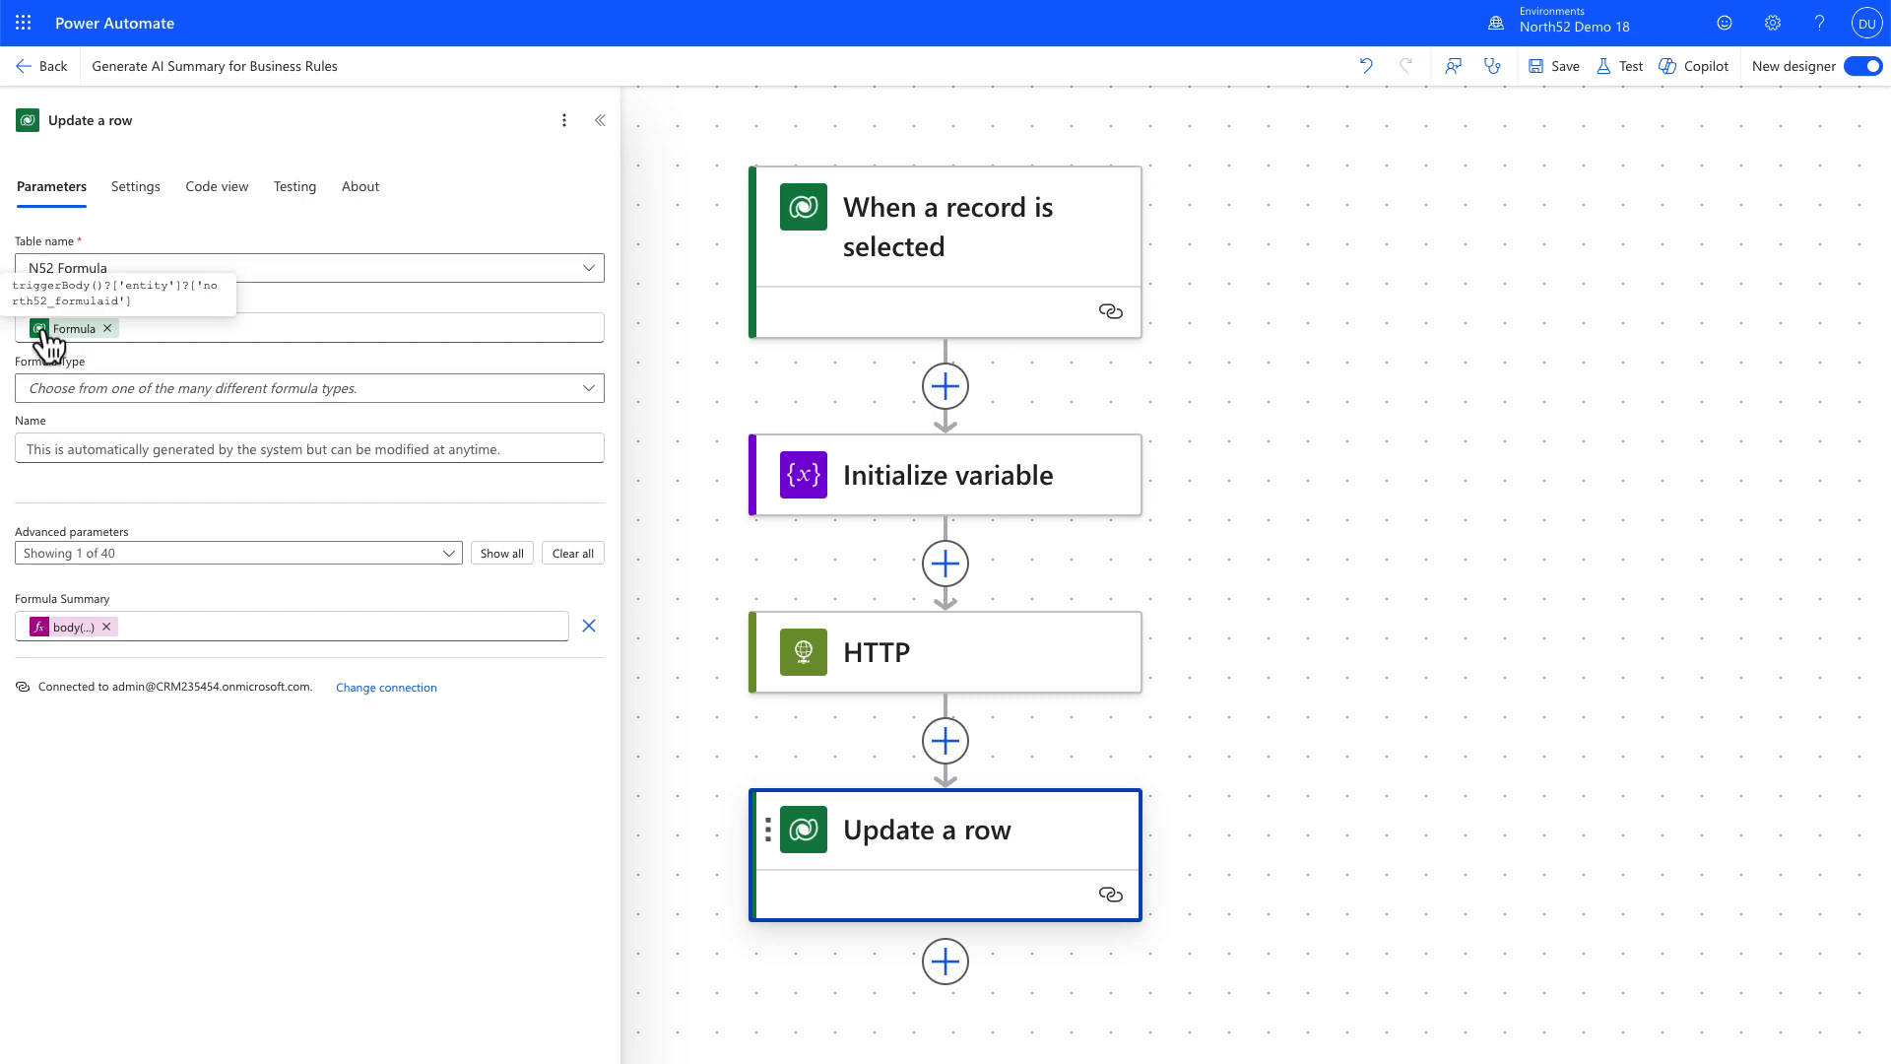
{"action": "left_click", "coordinate": [169, 327]}
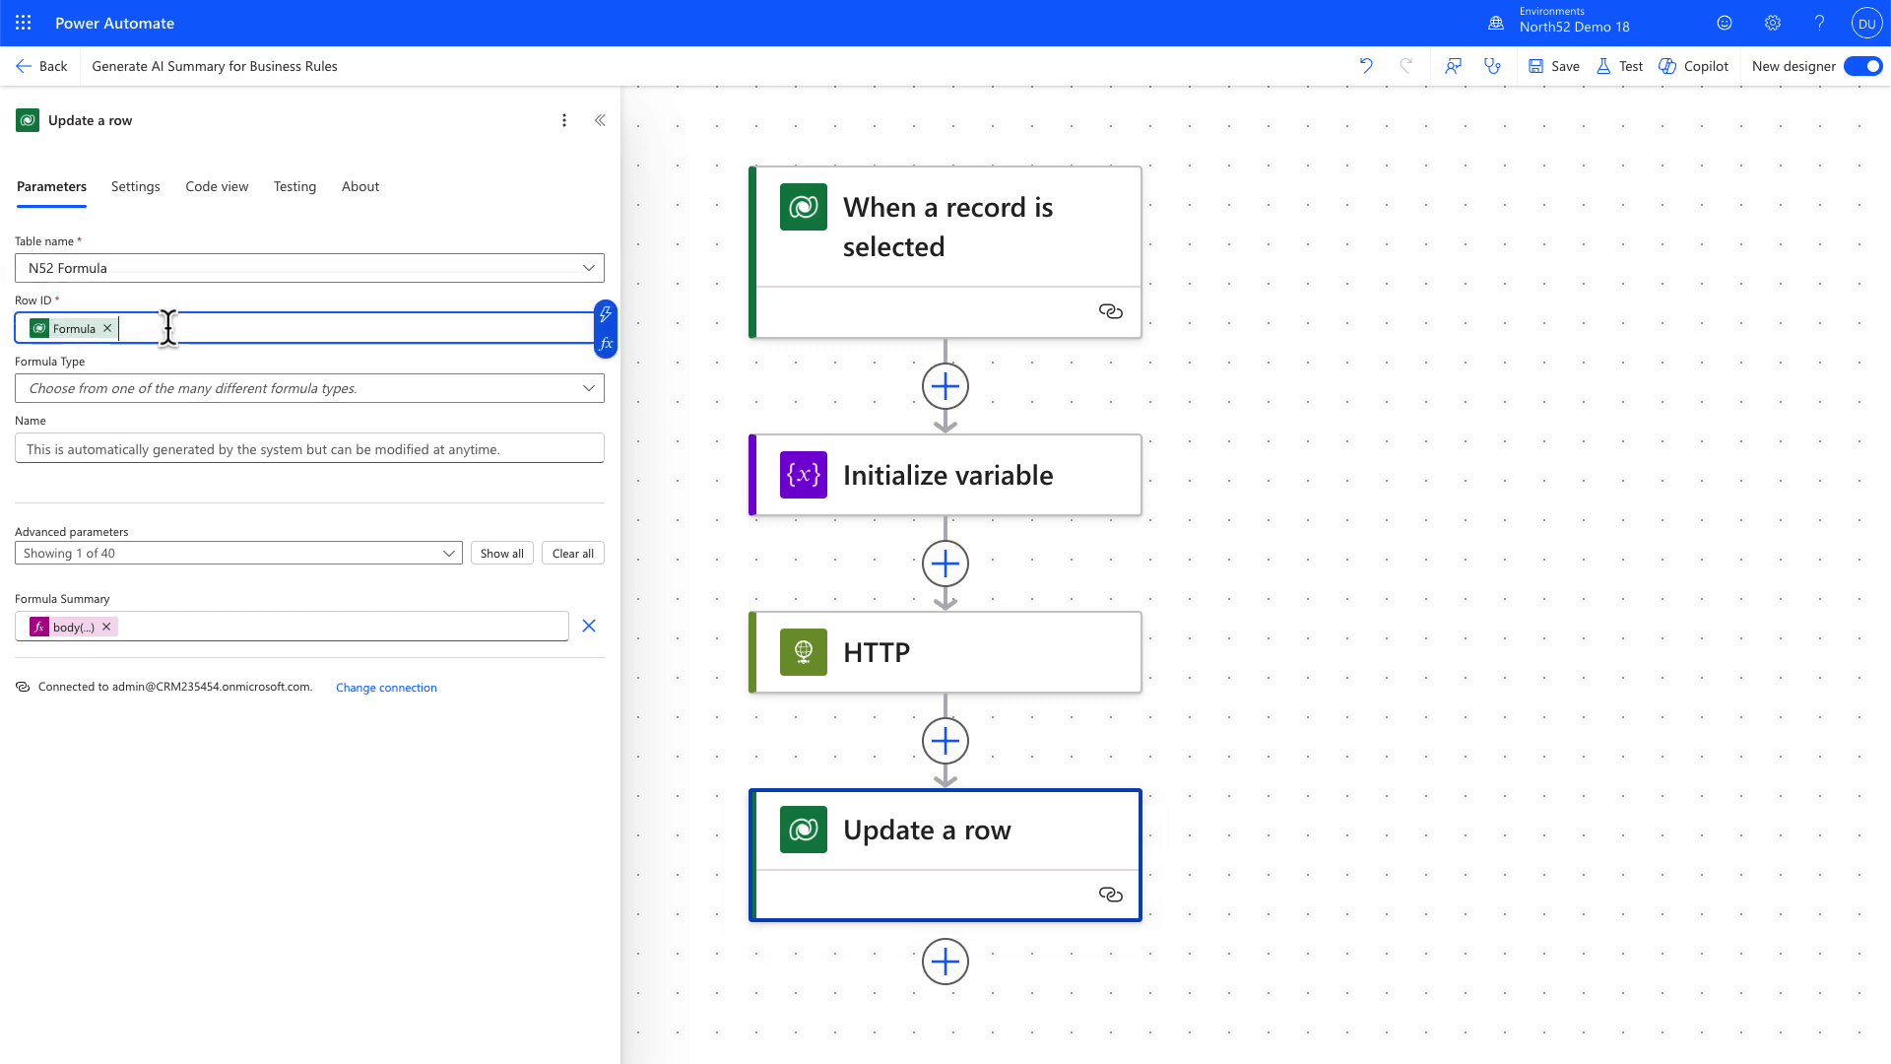
{"action": "left_click", "coordinate": [601, 315]}
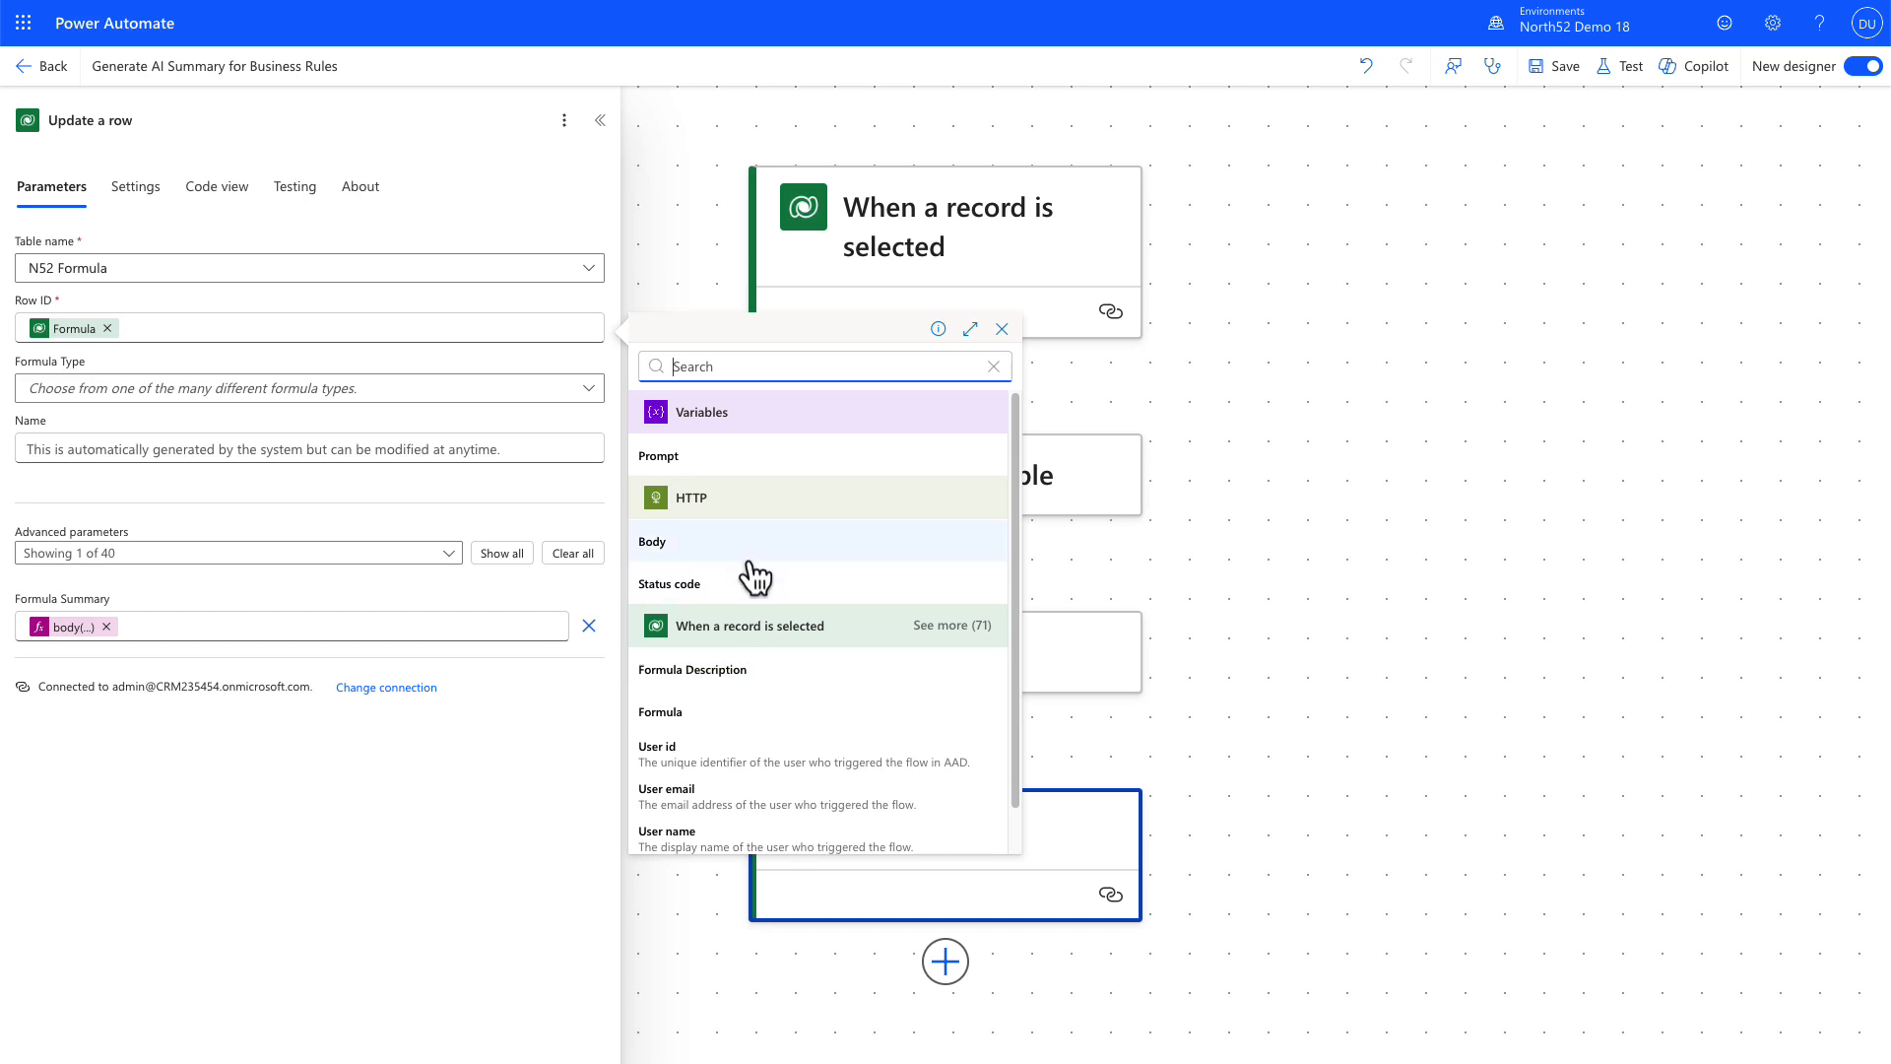
{"action": "scroll", "coordinate": [746, 724], "scroll_direction": "down", "scroll_amount": 1}
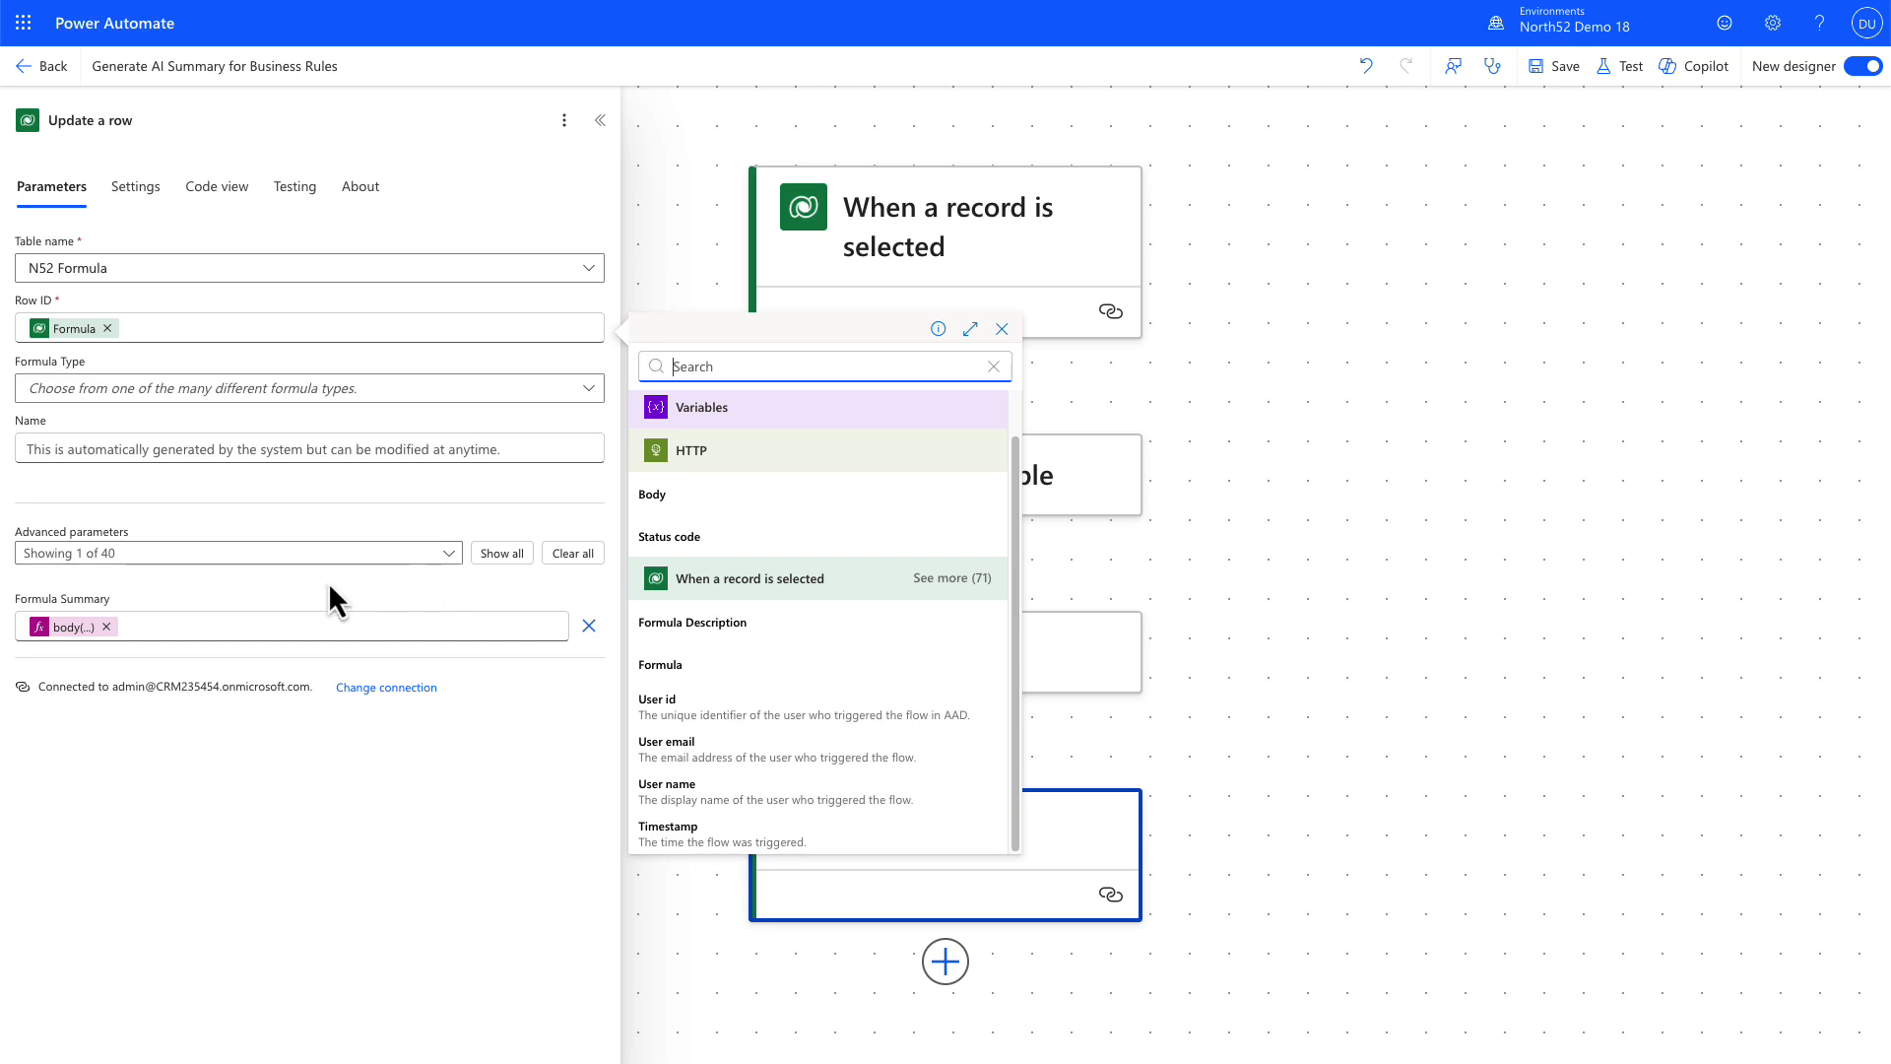
{"action": "left_click", "coordinate": [209, 601]}
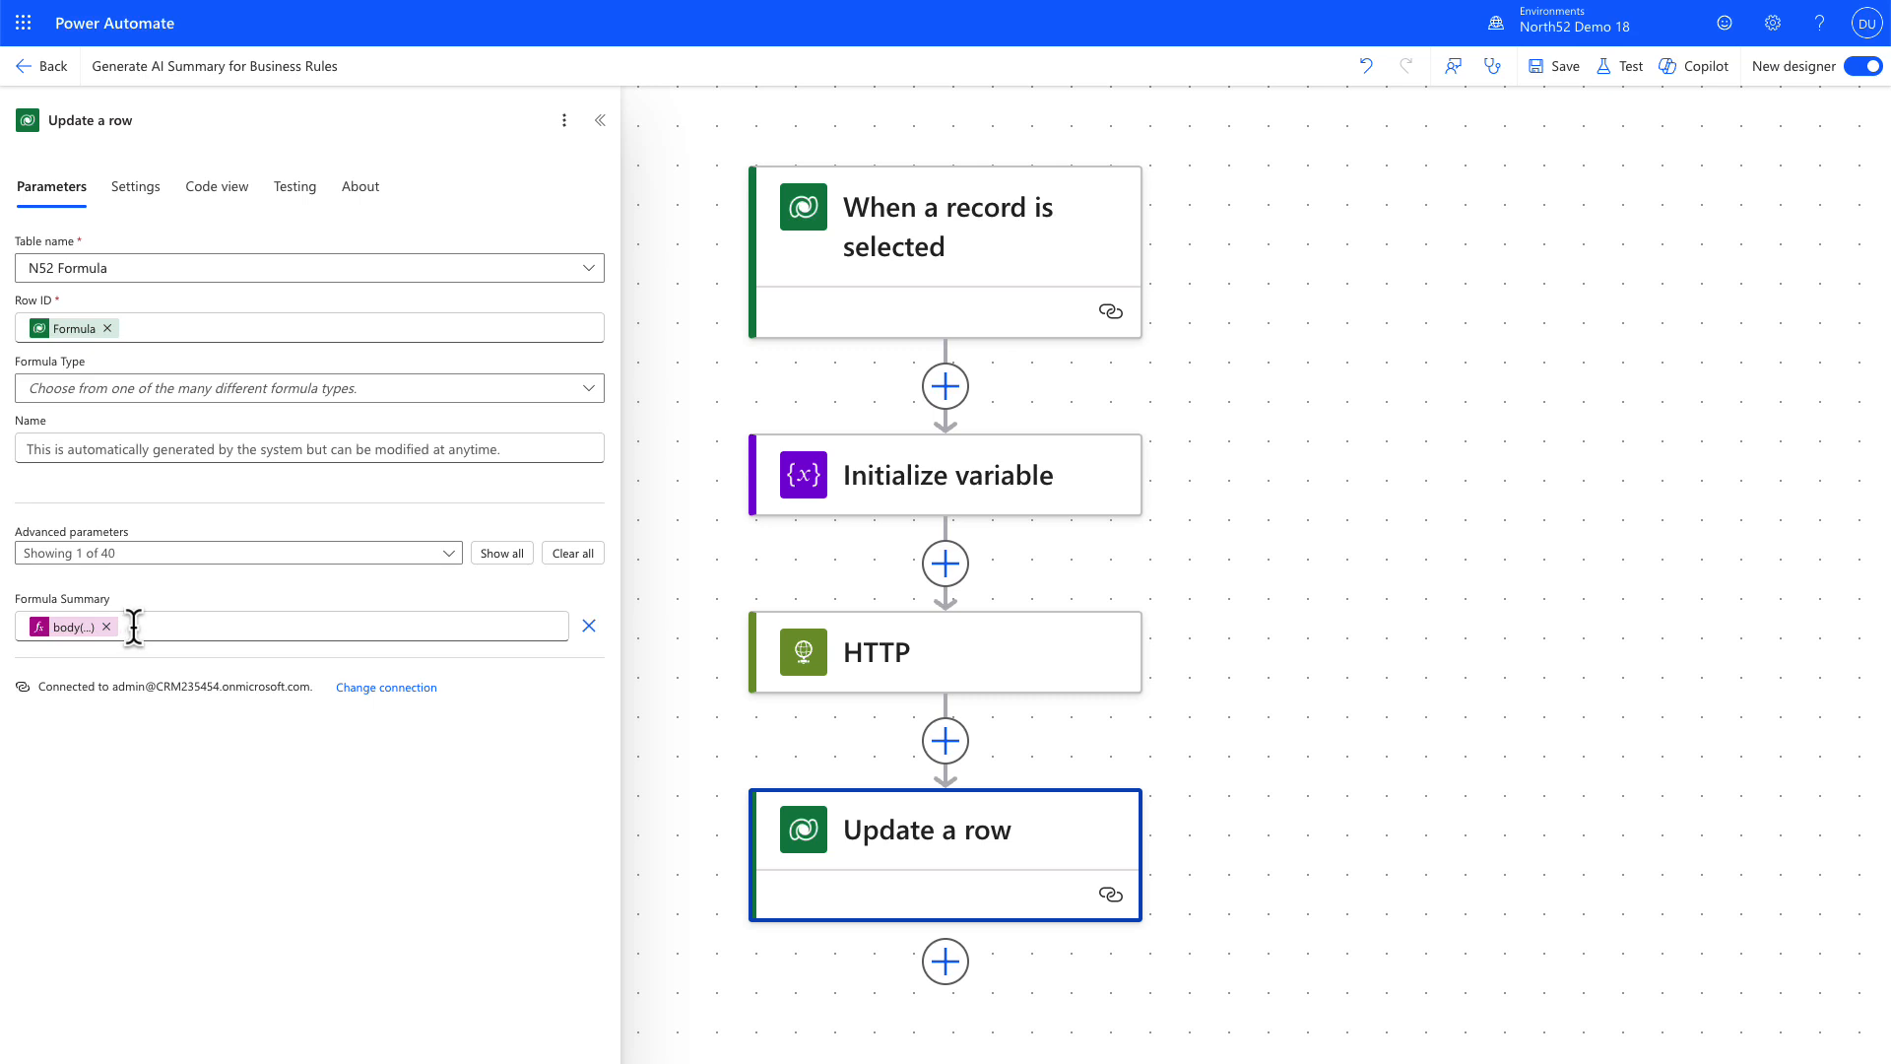
Step: Inspect the expression that fills Formula Summary from the HTTP response in the Update a row action
{"action": "left_click", "coordinate": [74, 635]}
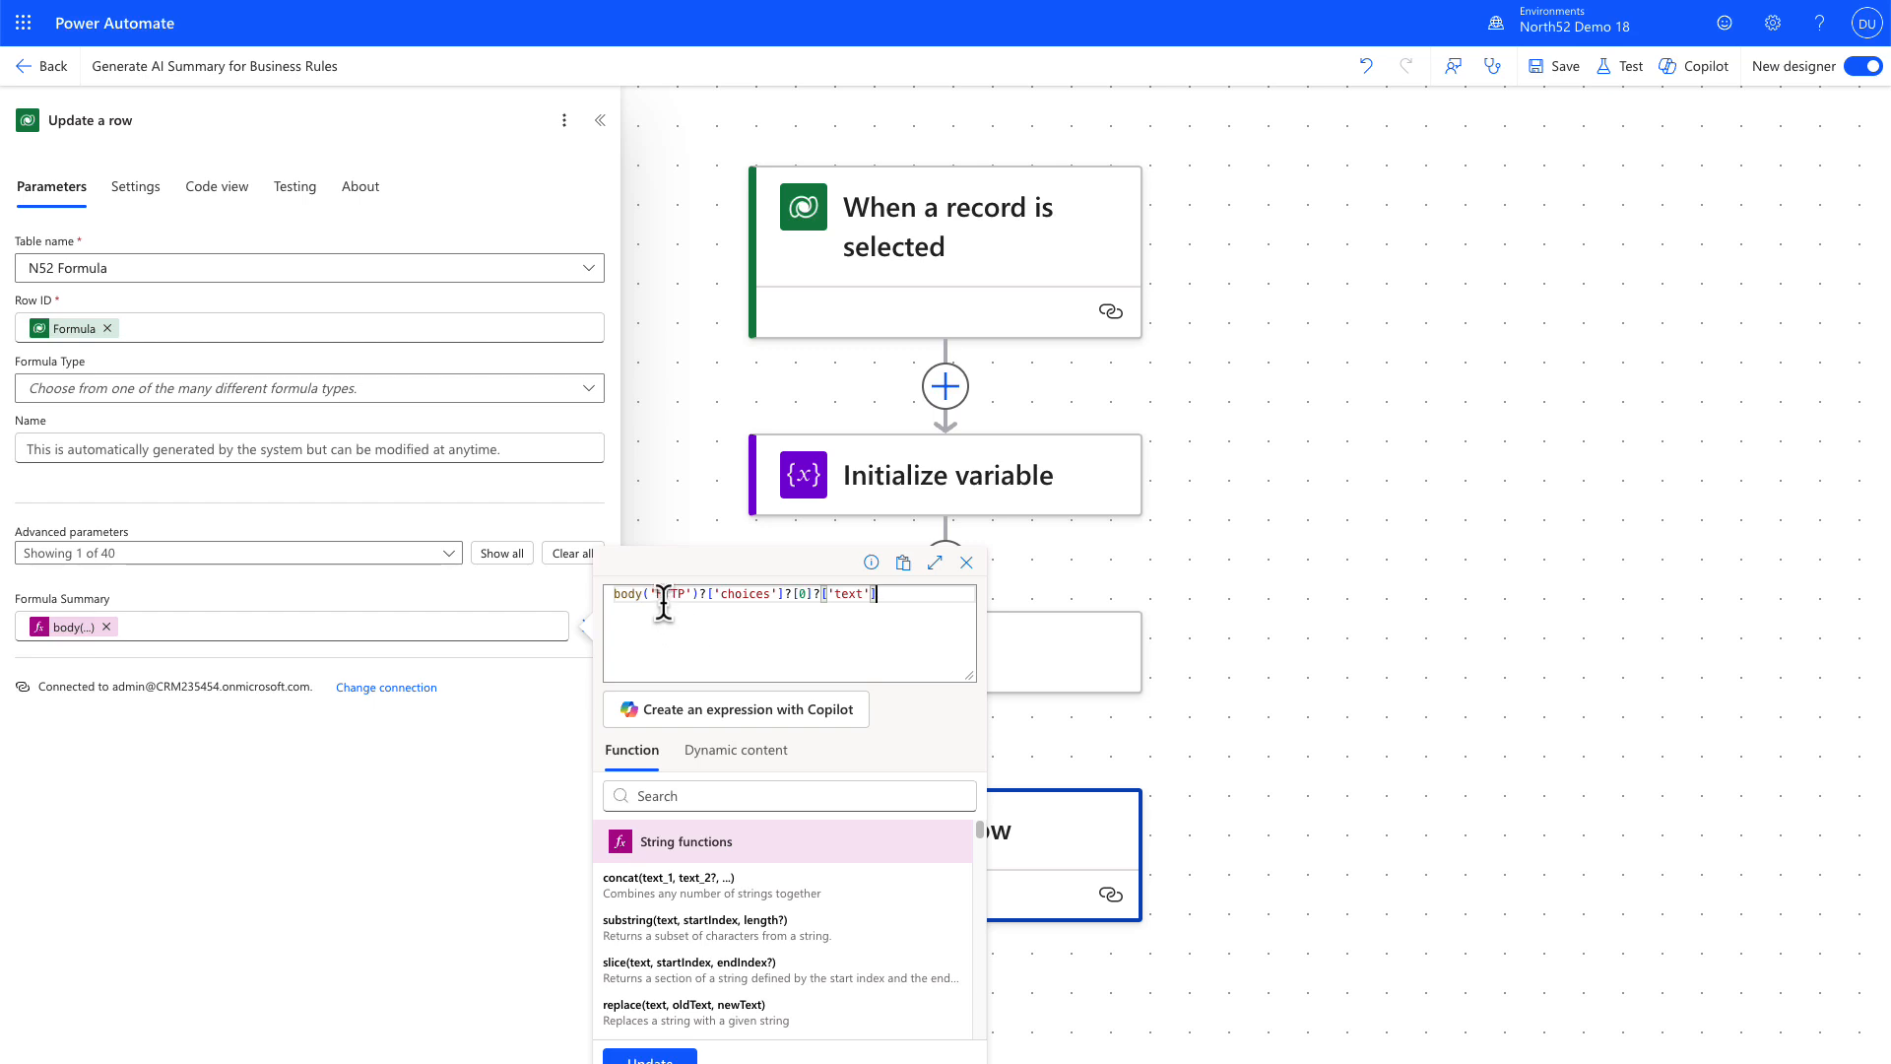
{"action": "double_click", "coordinate": [733, 594]}
{"action": "left_click", "coordinate": [898, 593]}
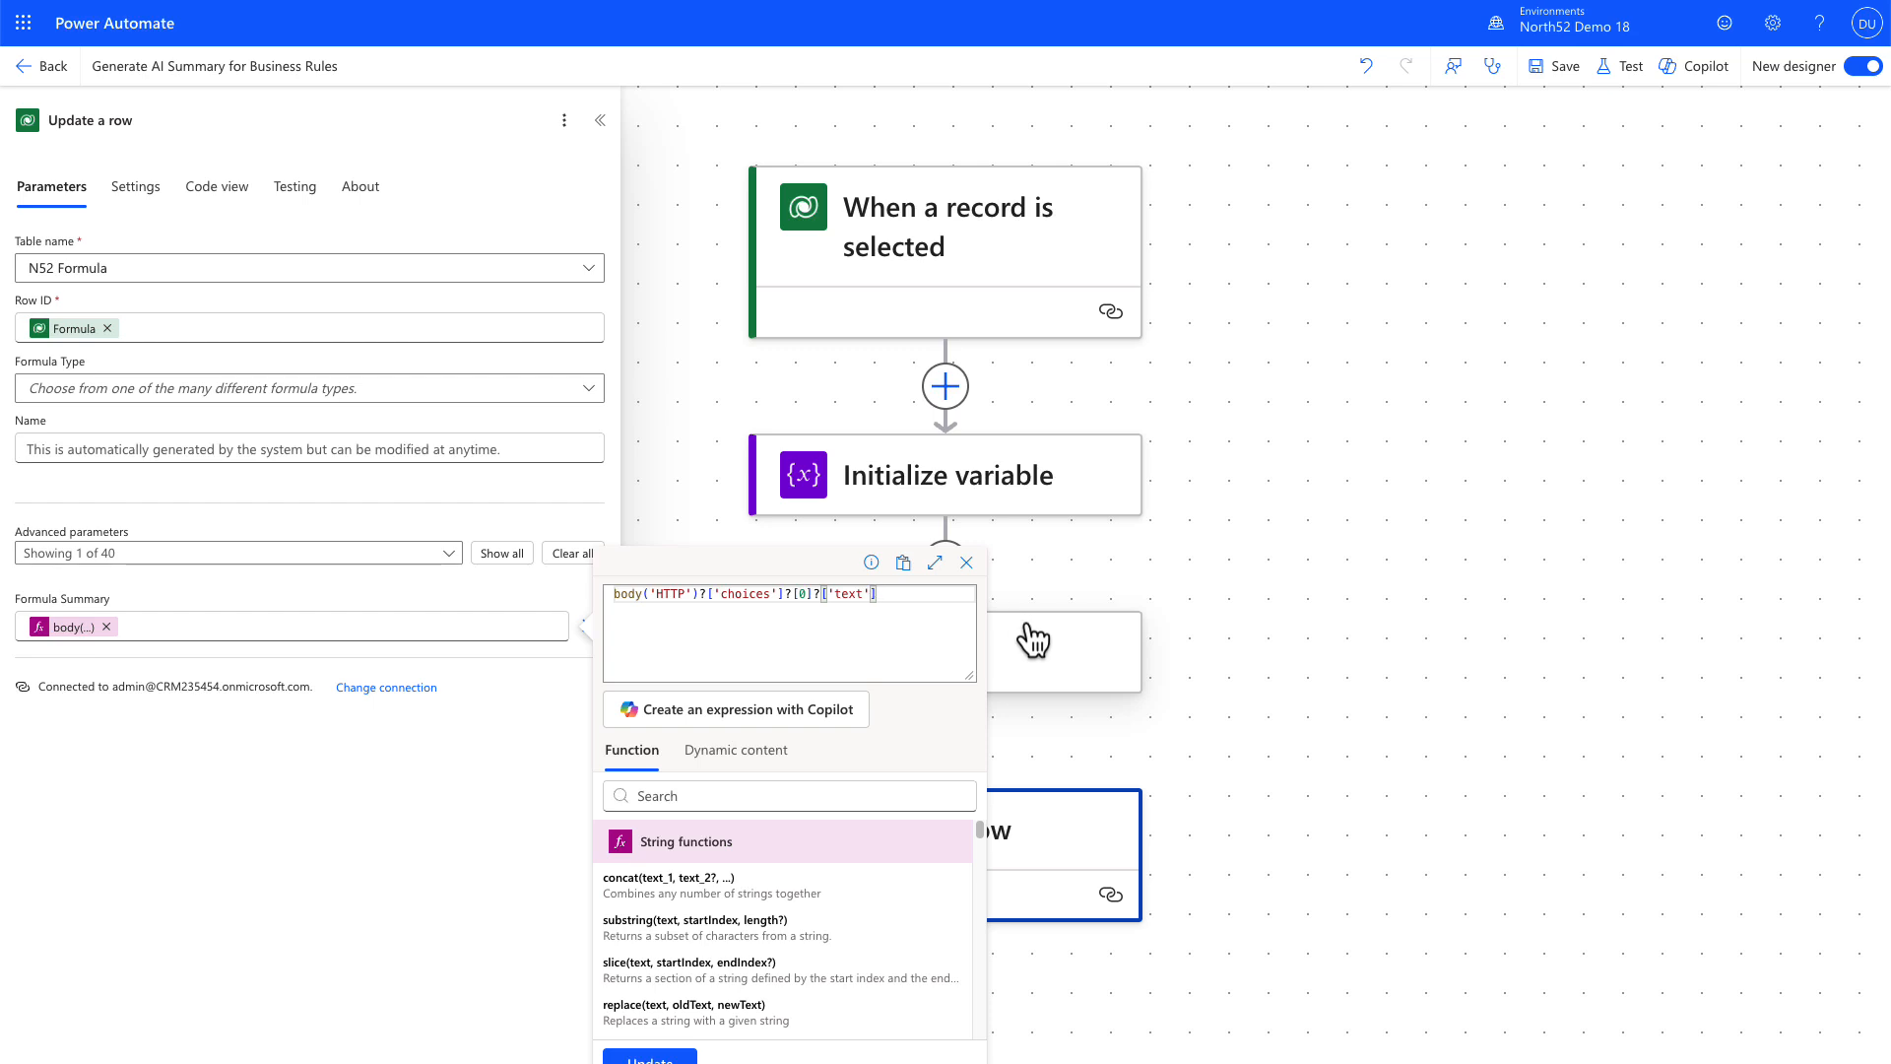
{"action": "left_click", "coordinate": [1249, 696]}
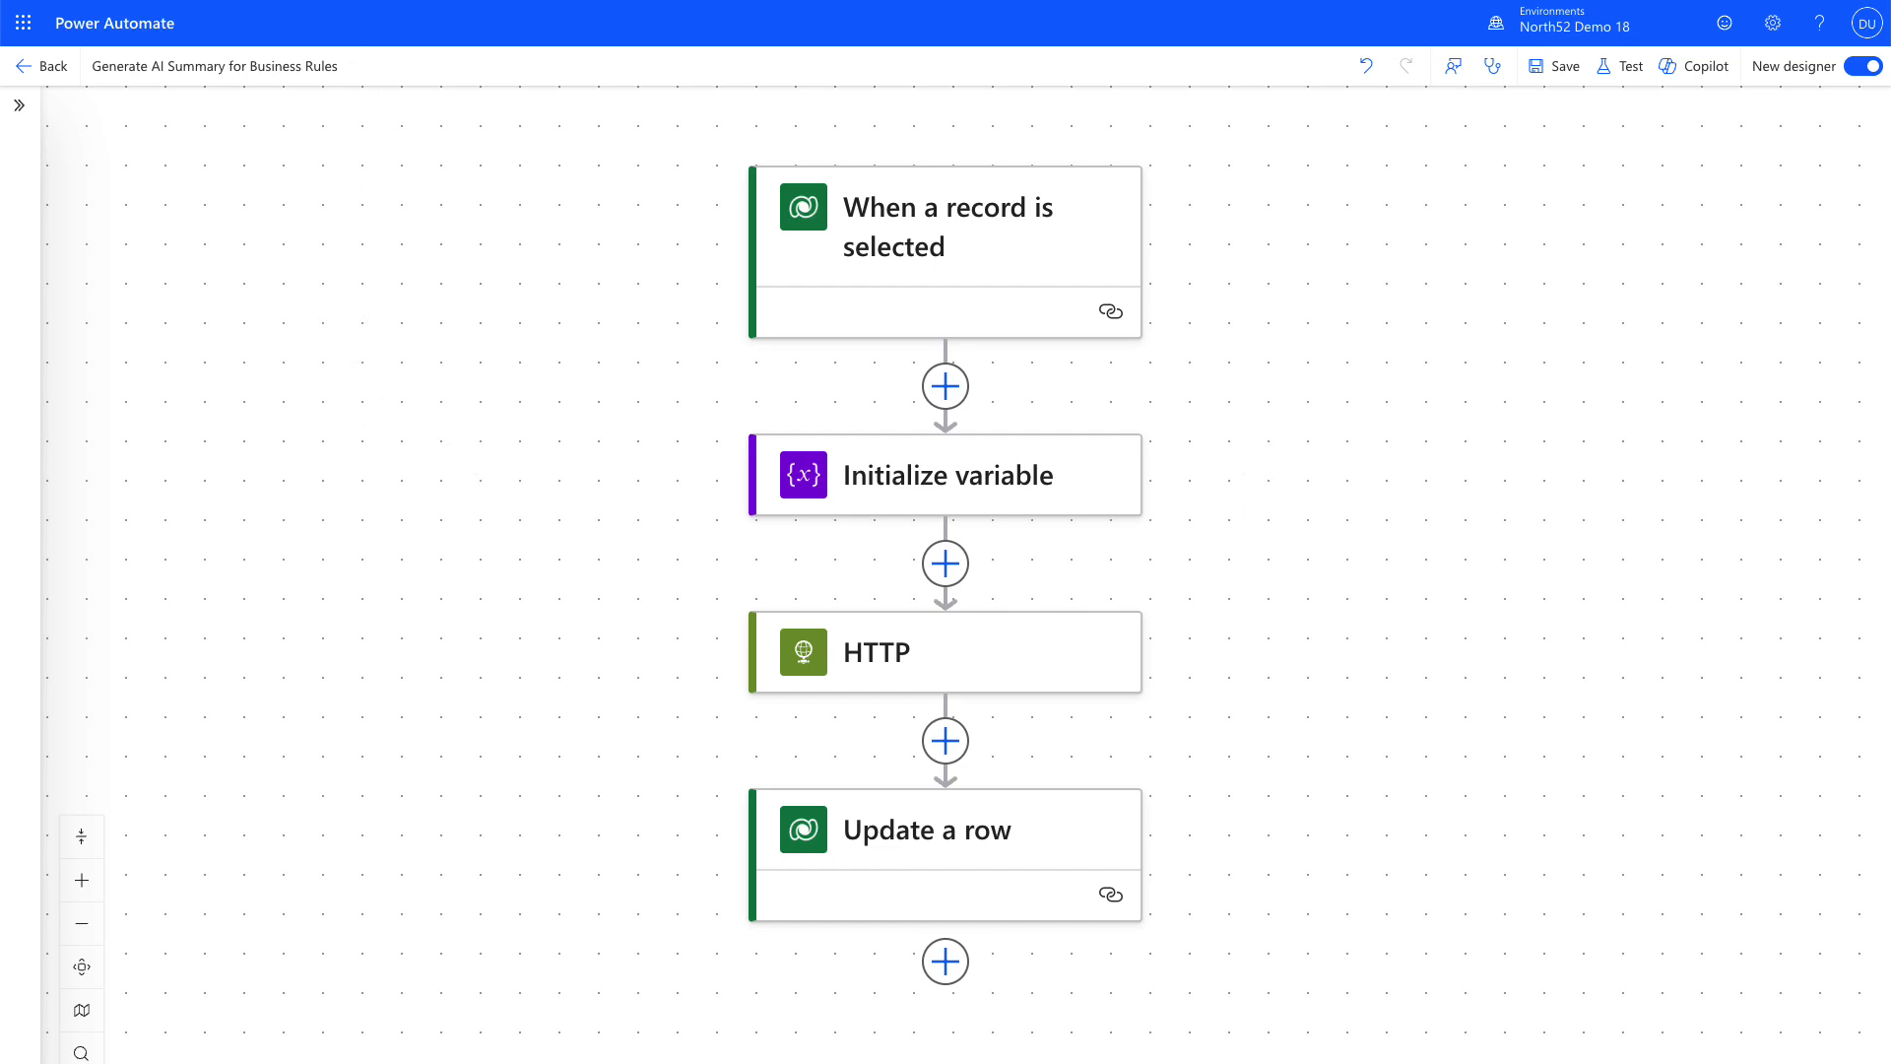
Step: Switch to Dynamics 365 and run the Generate AI Summary for Business Rules flow on the Claim Detail - Action - Process Rules formula
{"action": "left_click", "coordinate": [315, 0]}
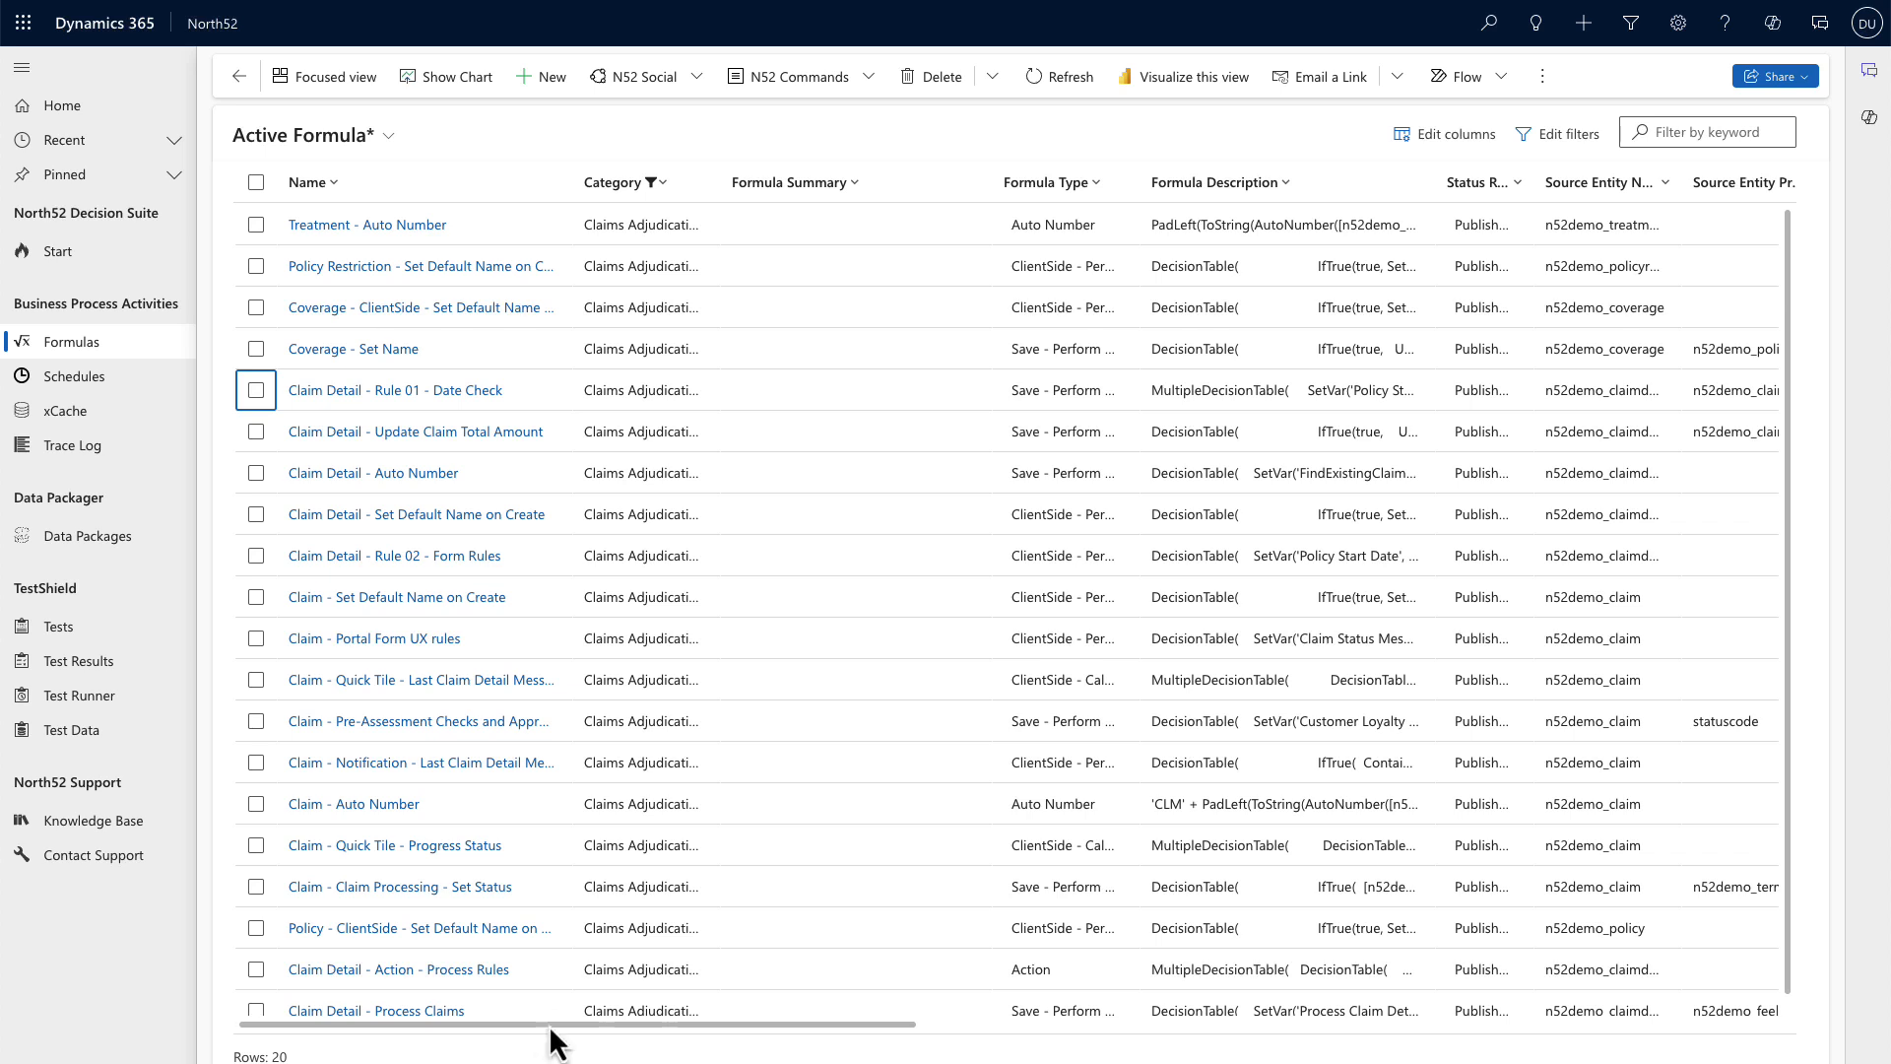
{"action": "left_click", "coordinate": [256, 969]}
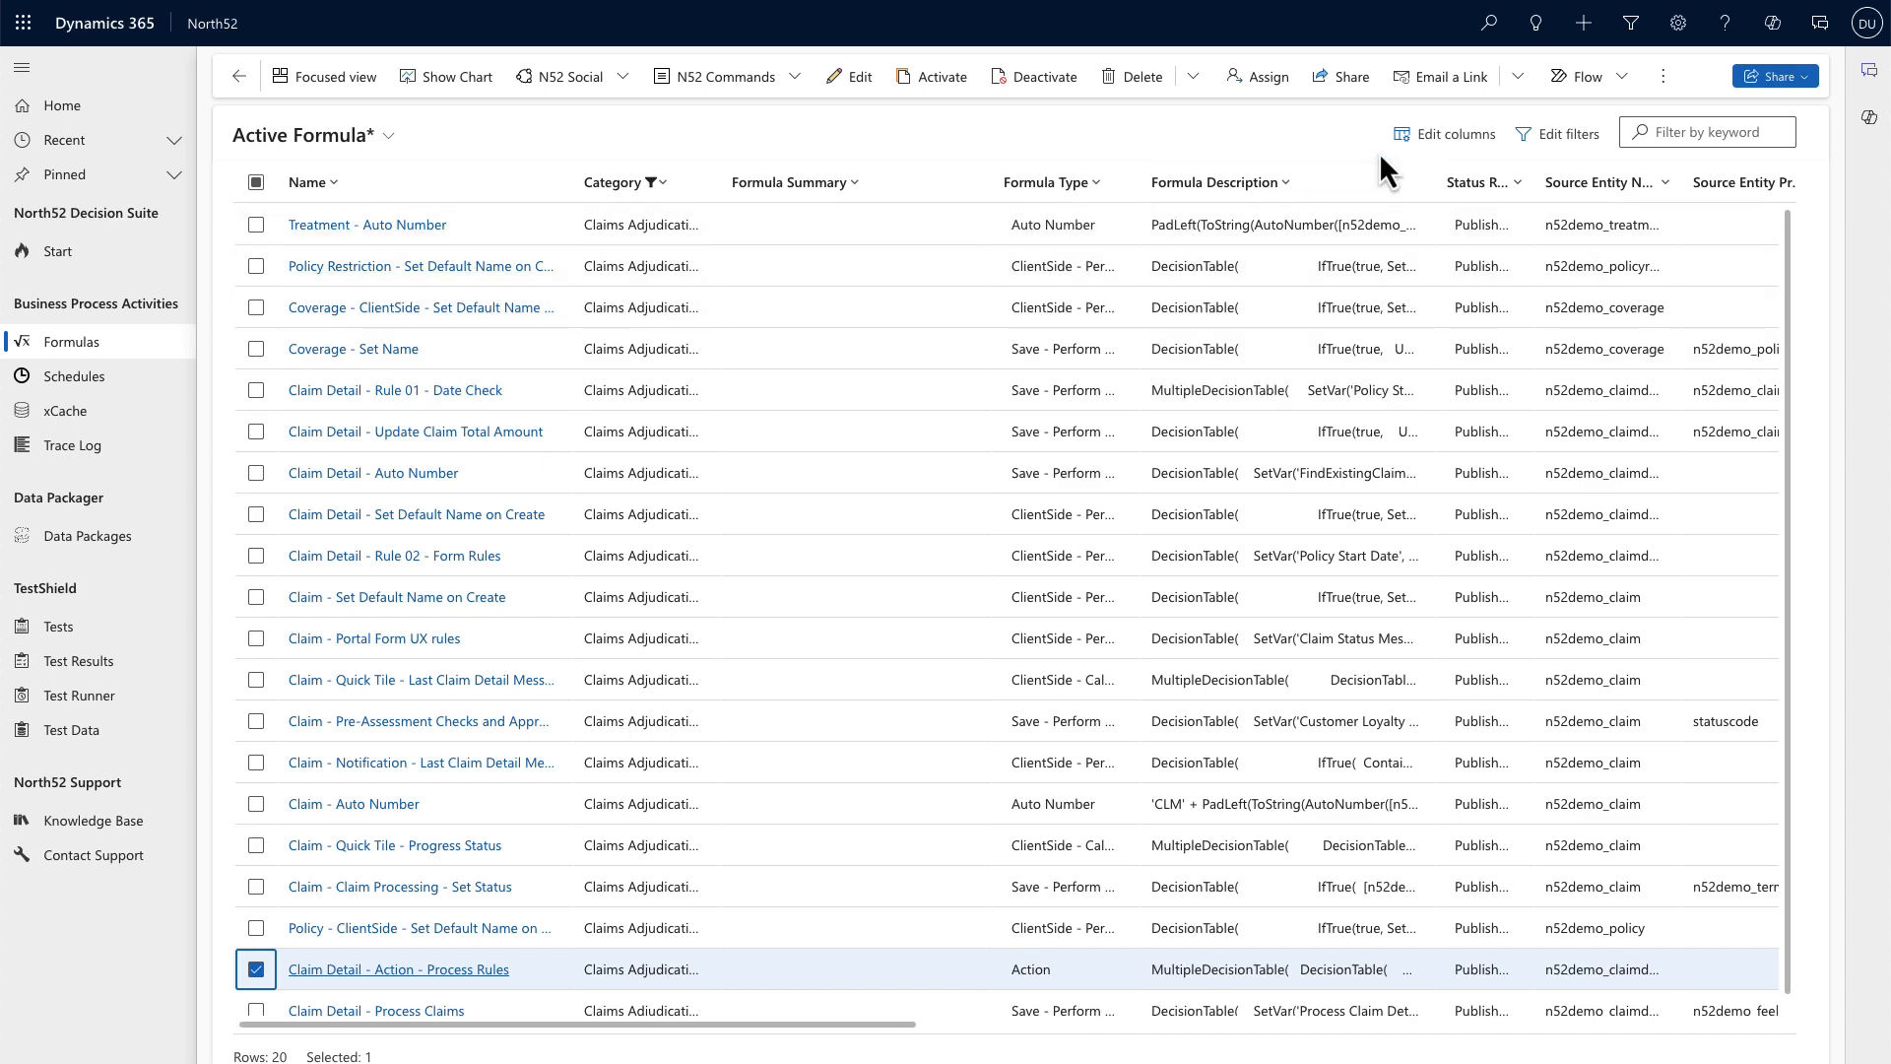
{"action": "left_click", "coordinate": [1590, 86]}
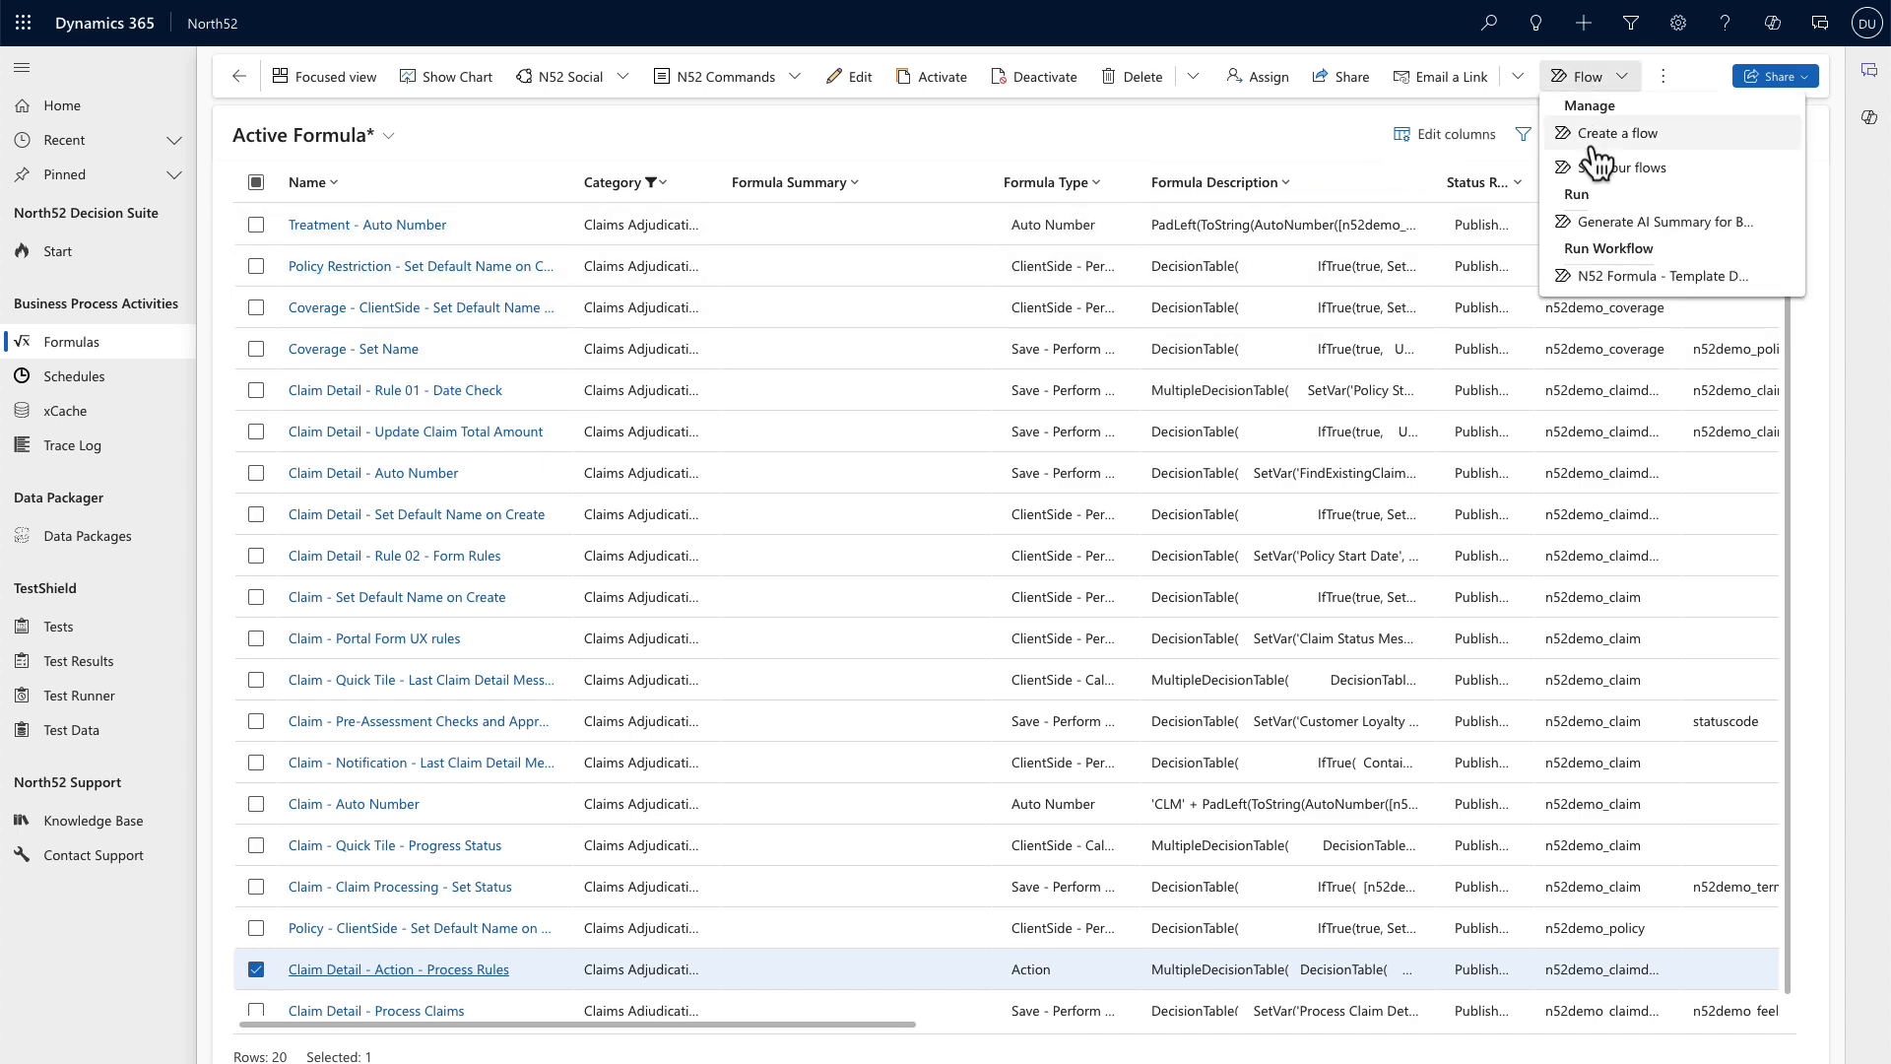
{"action": "left_click", "coordinate": [1588, 229]}
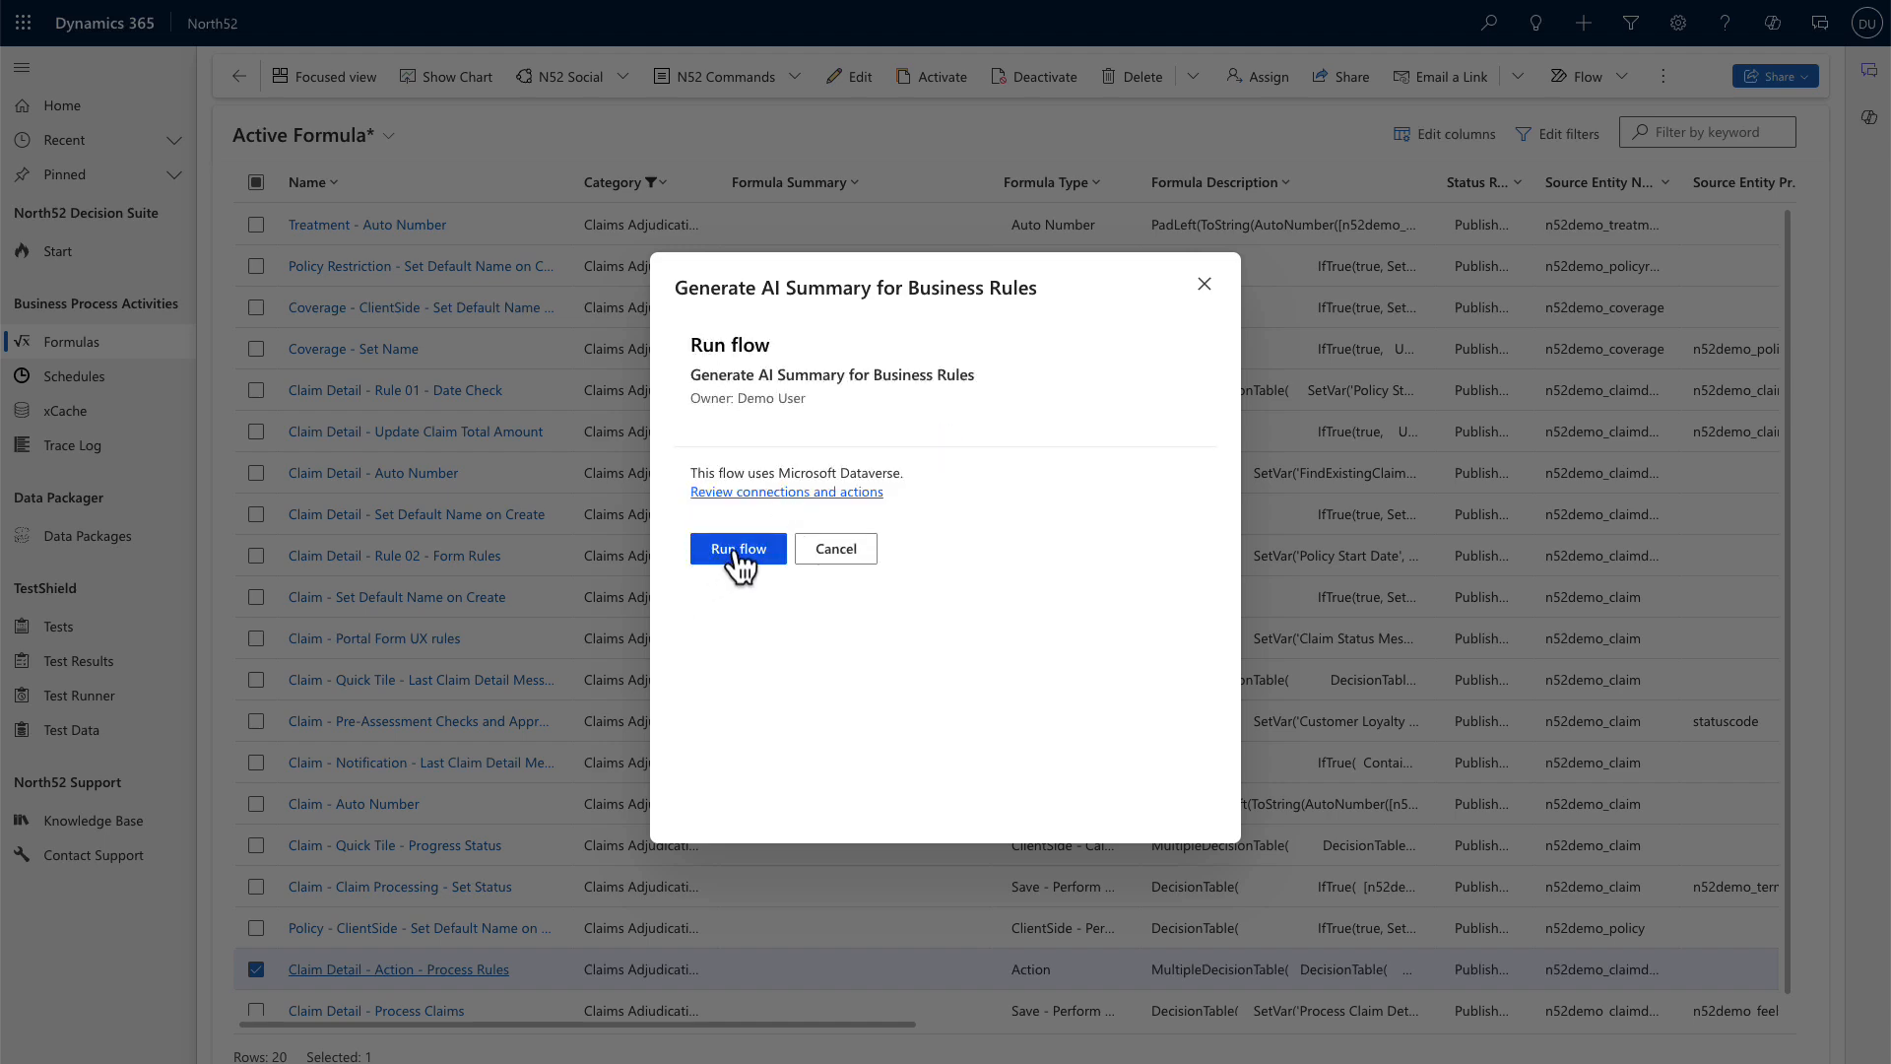
{"action": "left_click", "coordinate": [726, 557]}
{"action": "left_click", "coordinate": [730, 532]}
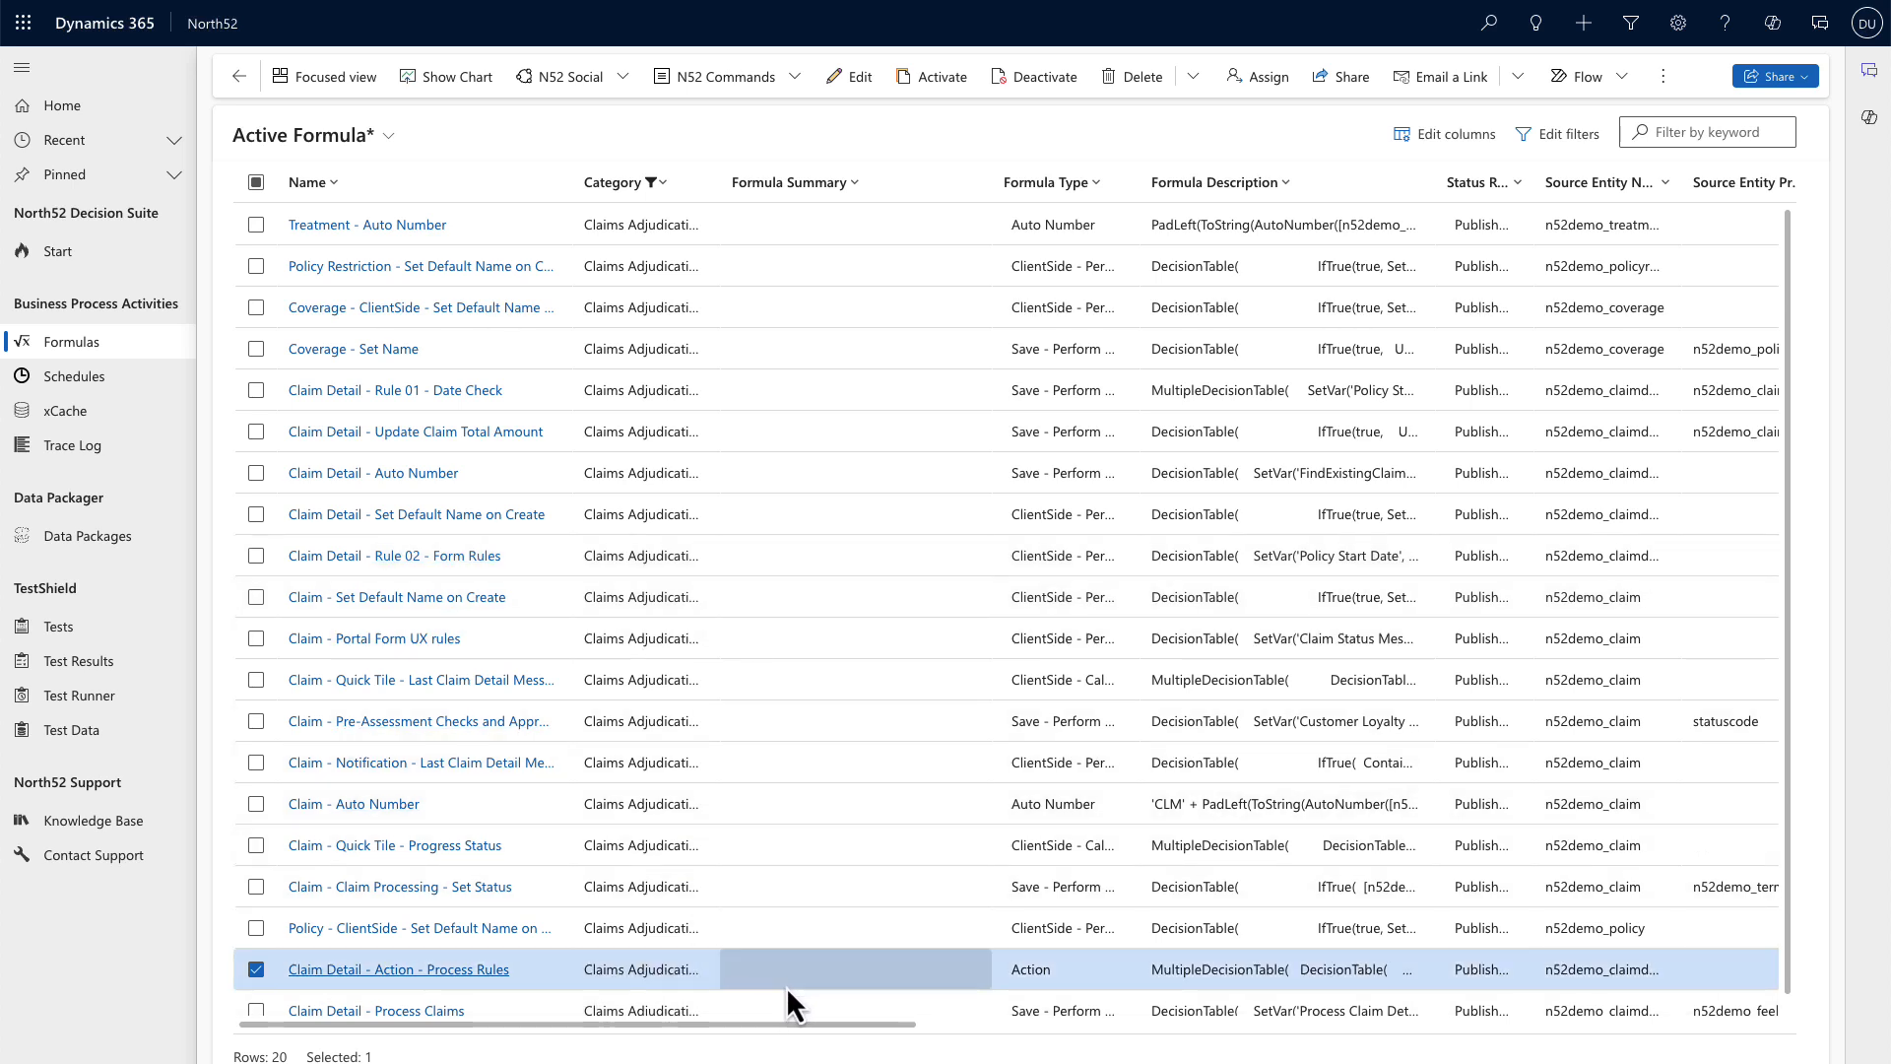
Step: Deselect the Claim Detail - Action - Process Rules formula and refresh the Active Formula list
{"action": "left_click", "coordinate": [256, 969]}
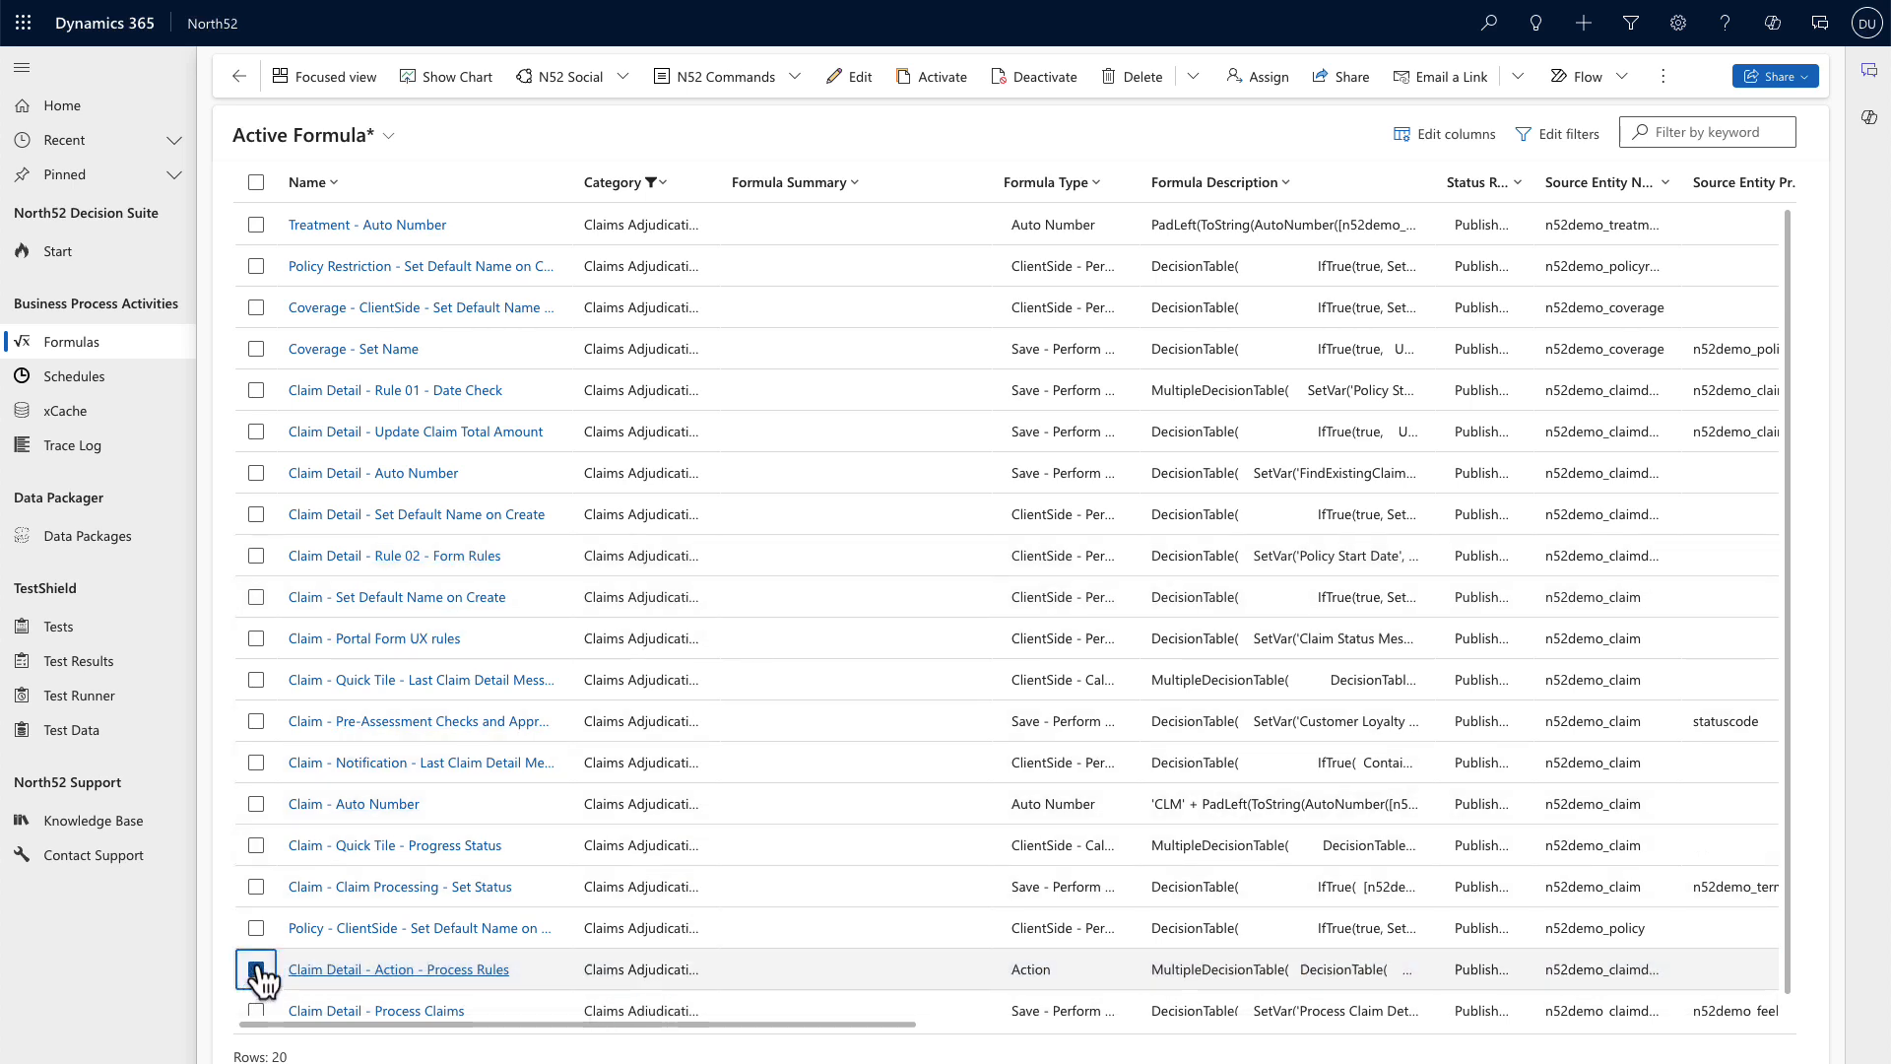
{"action": "left_click", "coordinate": [1056, 77]}
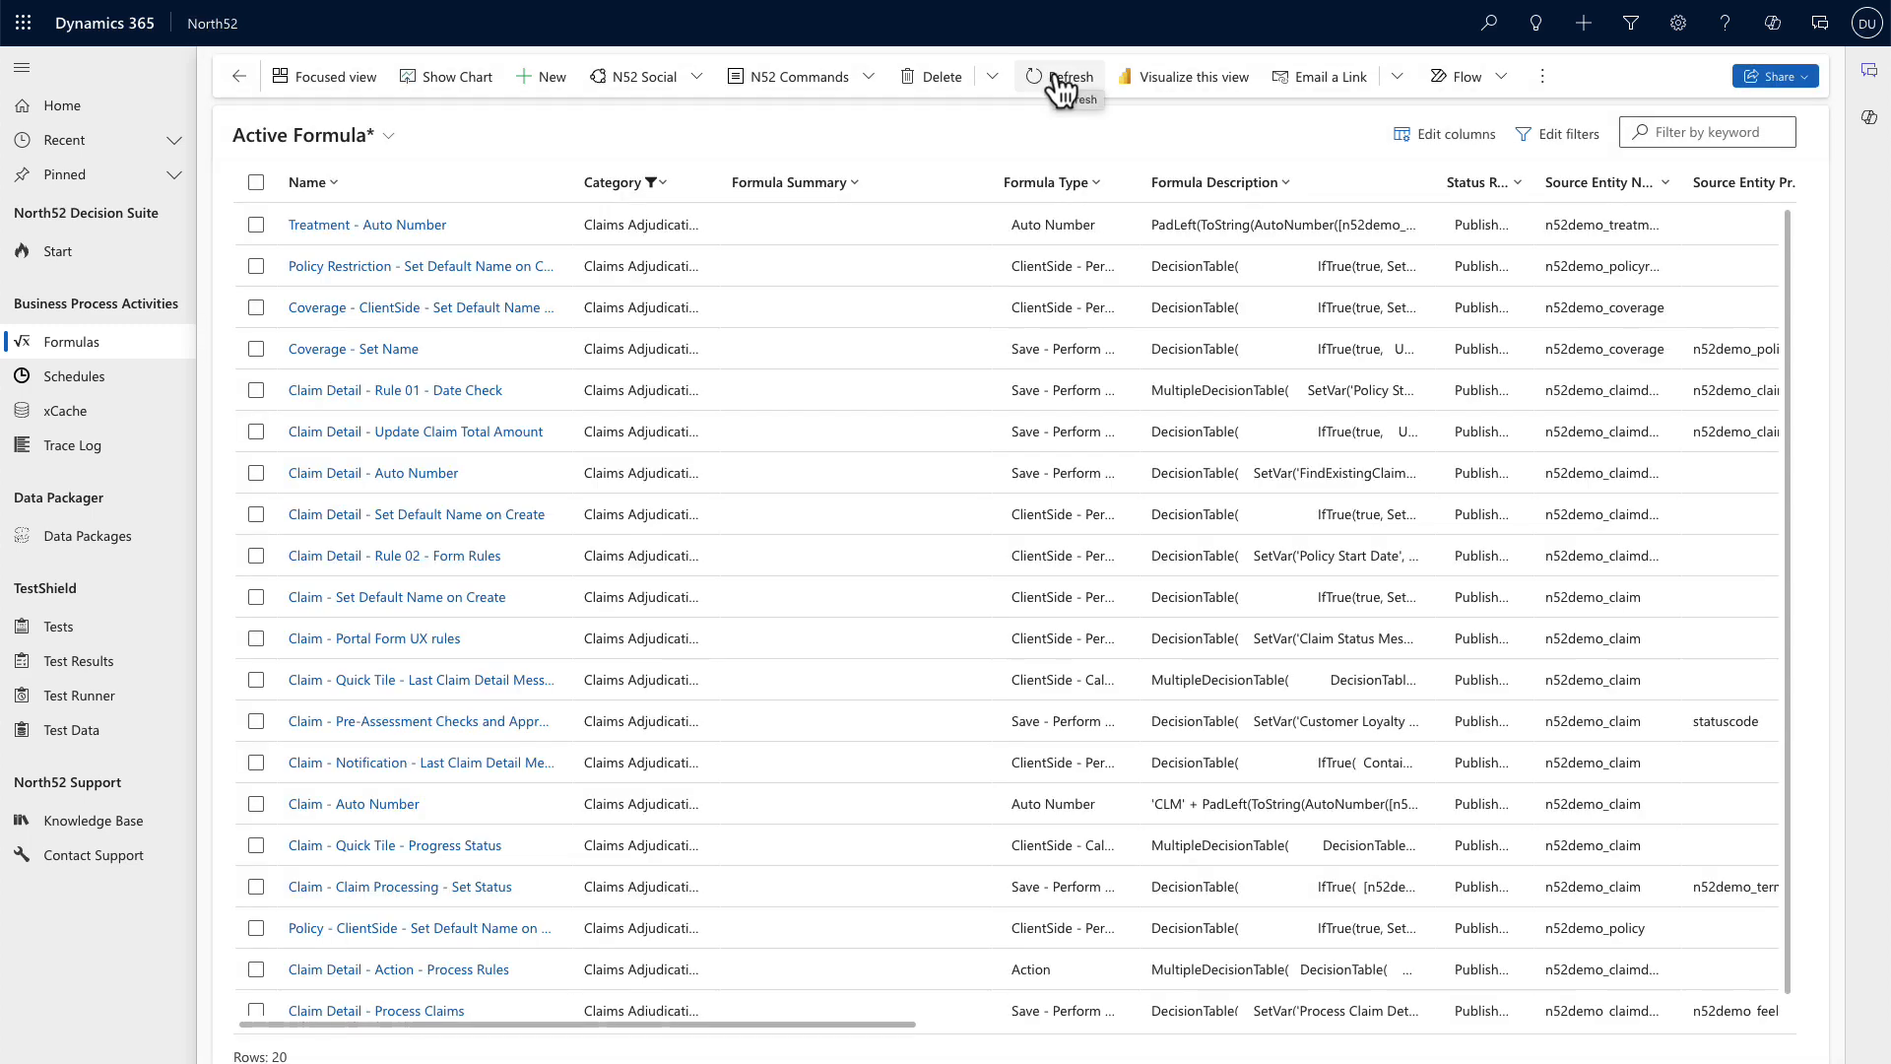
{"action": "left_click", "coordinate": [1060, 87]}
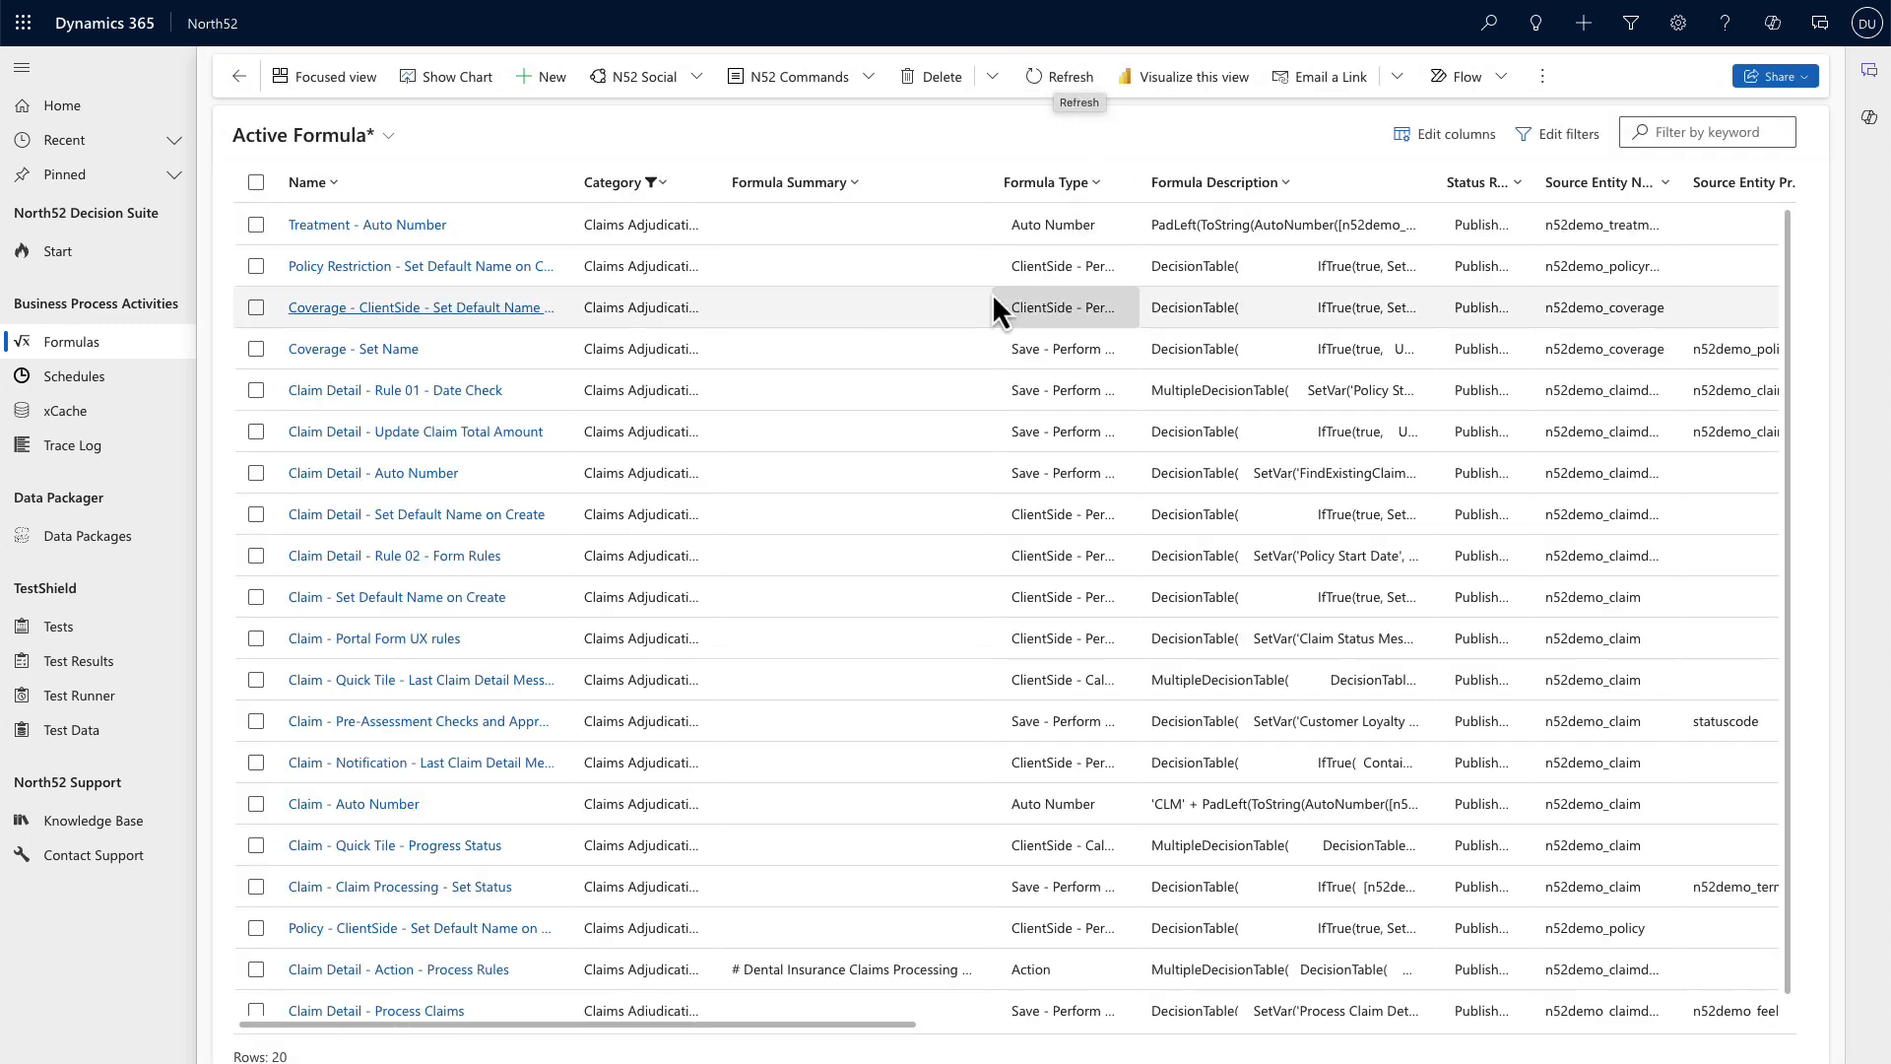
Step: Open the Claim Detail - Action - Process Rules formula and view its Formula Summary in the system settings
{"action": "mouse_move", "coordinate": [857, 981]}
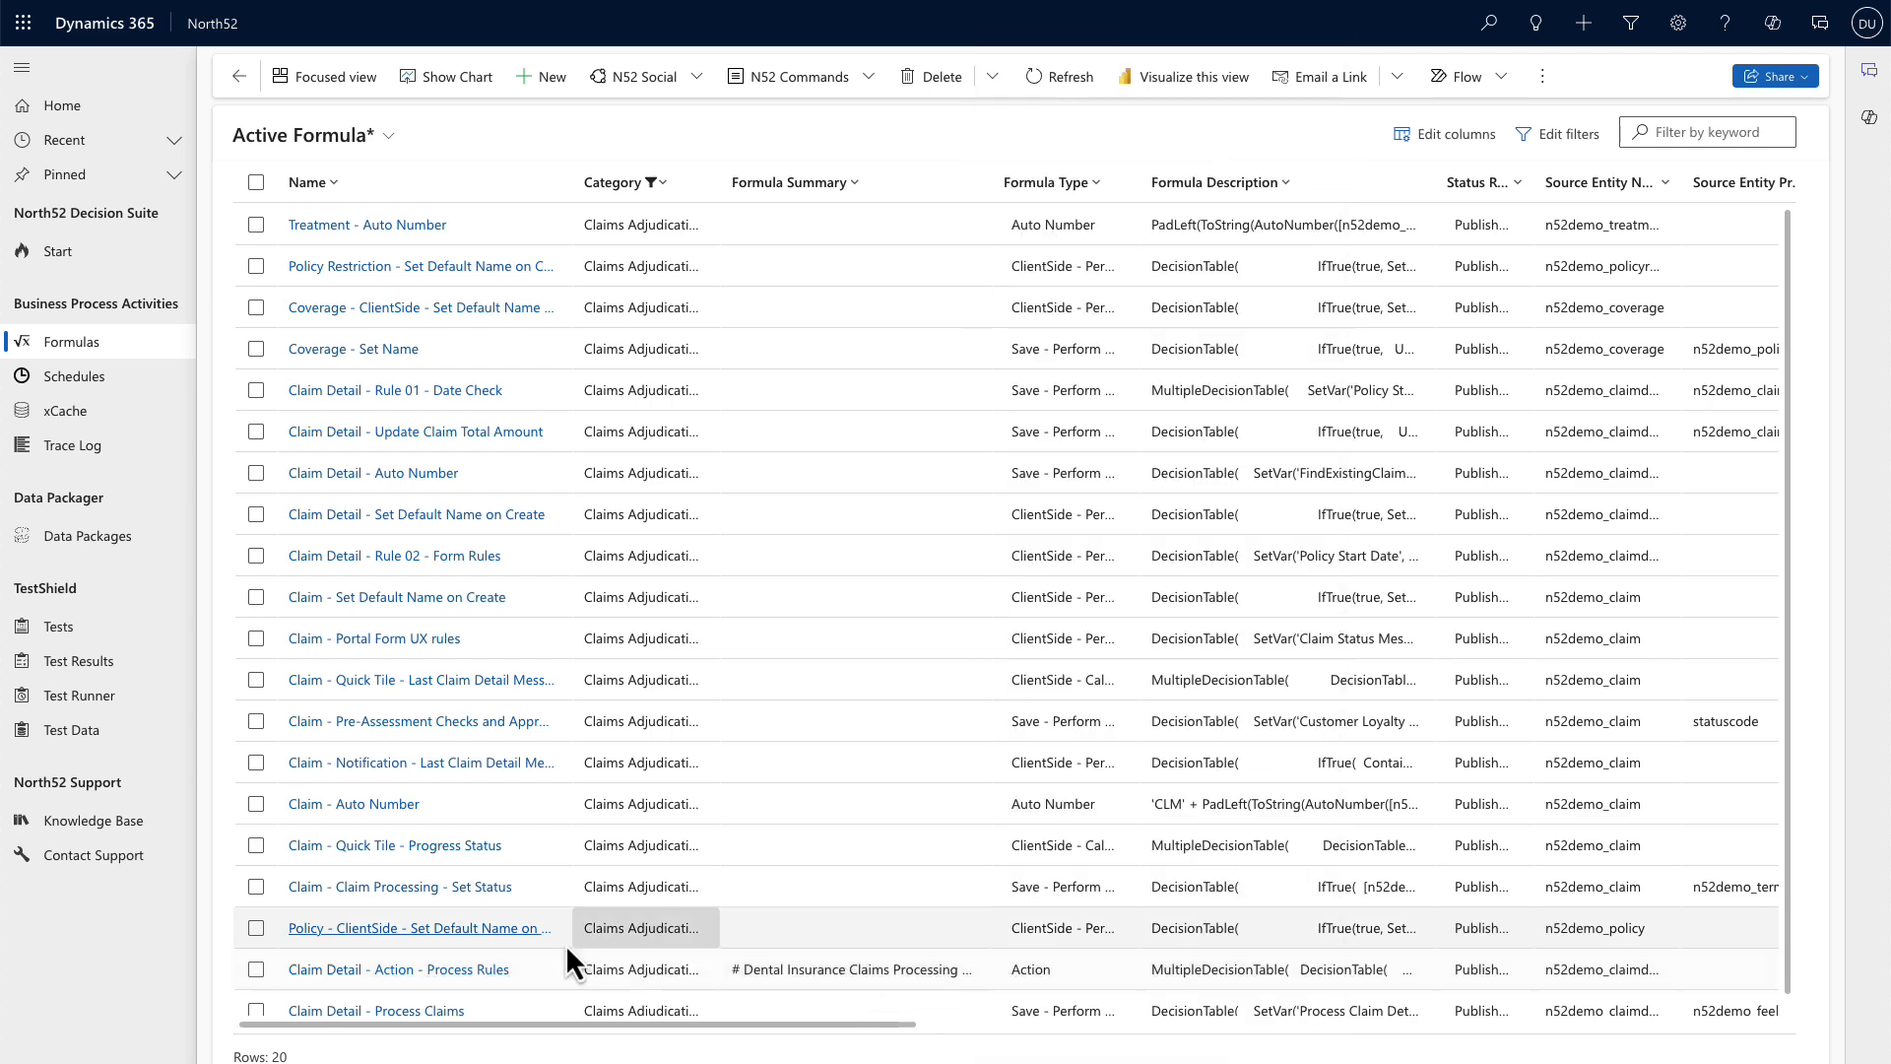
{"action": "left_click", "coordinate": [487, 971]}
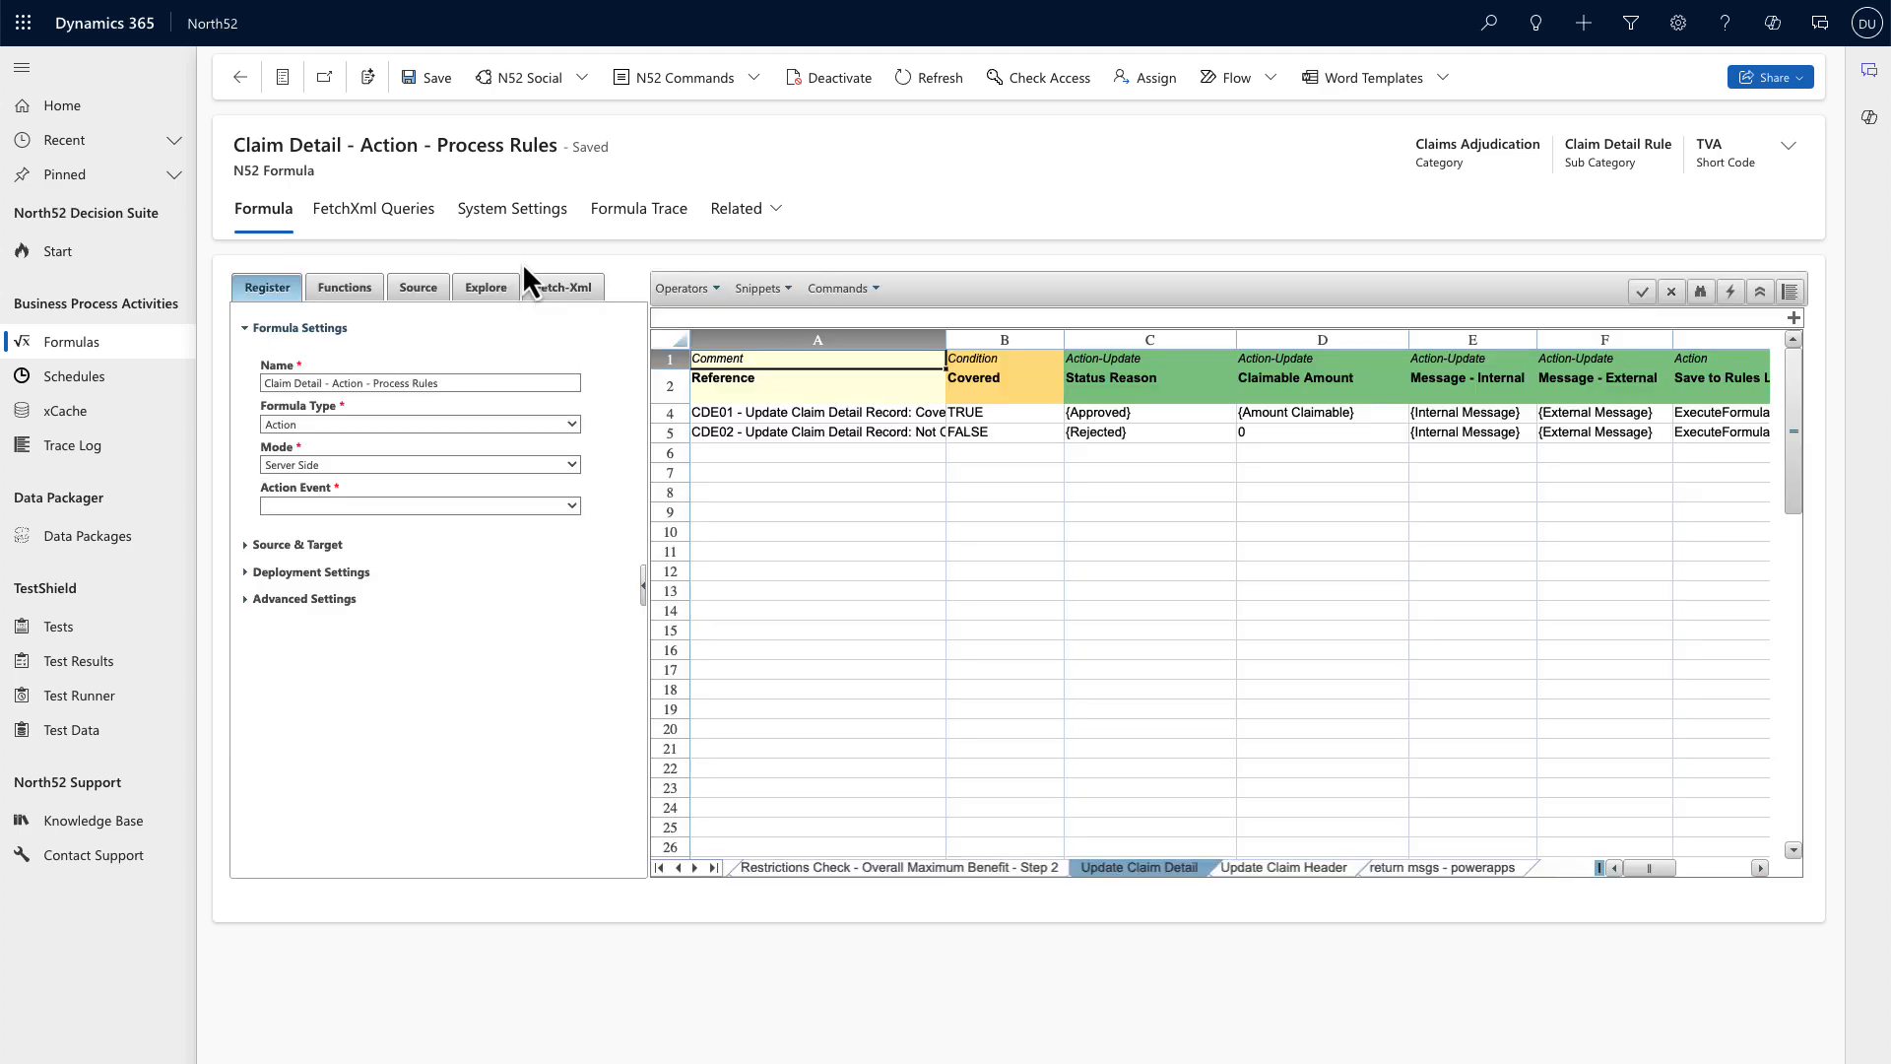
{"action": "left_click", "coordinate": [527, 225]}
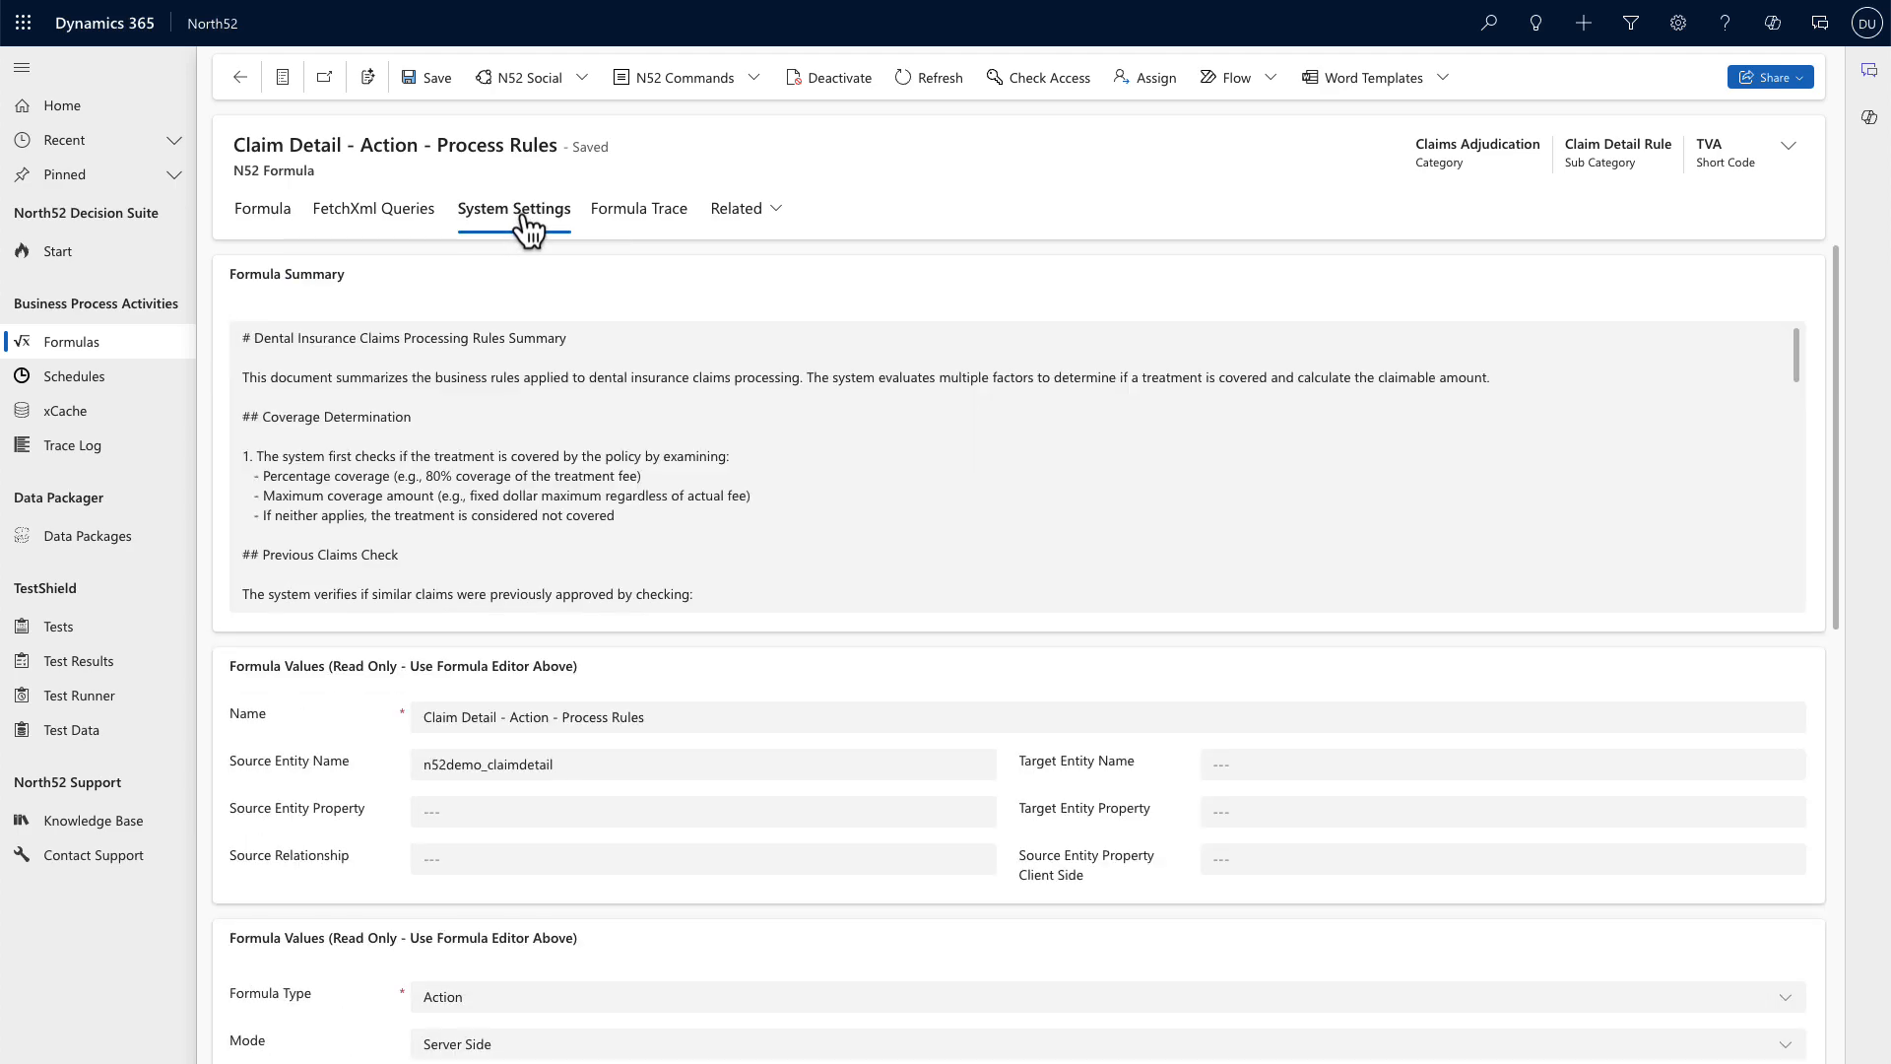
Step: Read through the generated Formula Summary of the Claim Detail - Action - Process Rules formula
{"action": "left_click", "coordinate": [246, 336]}
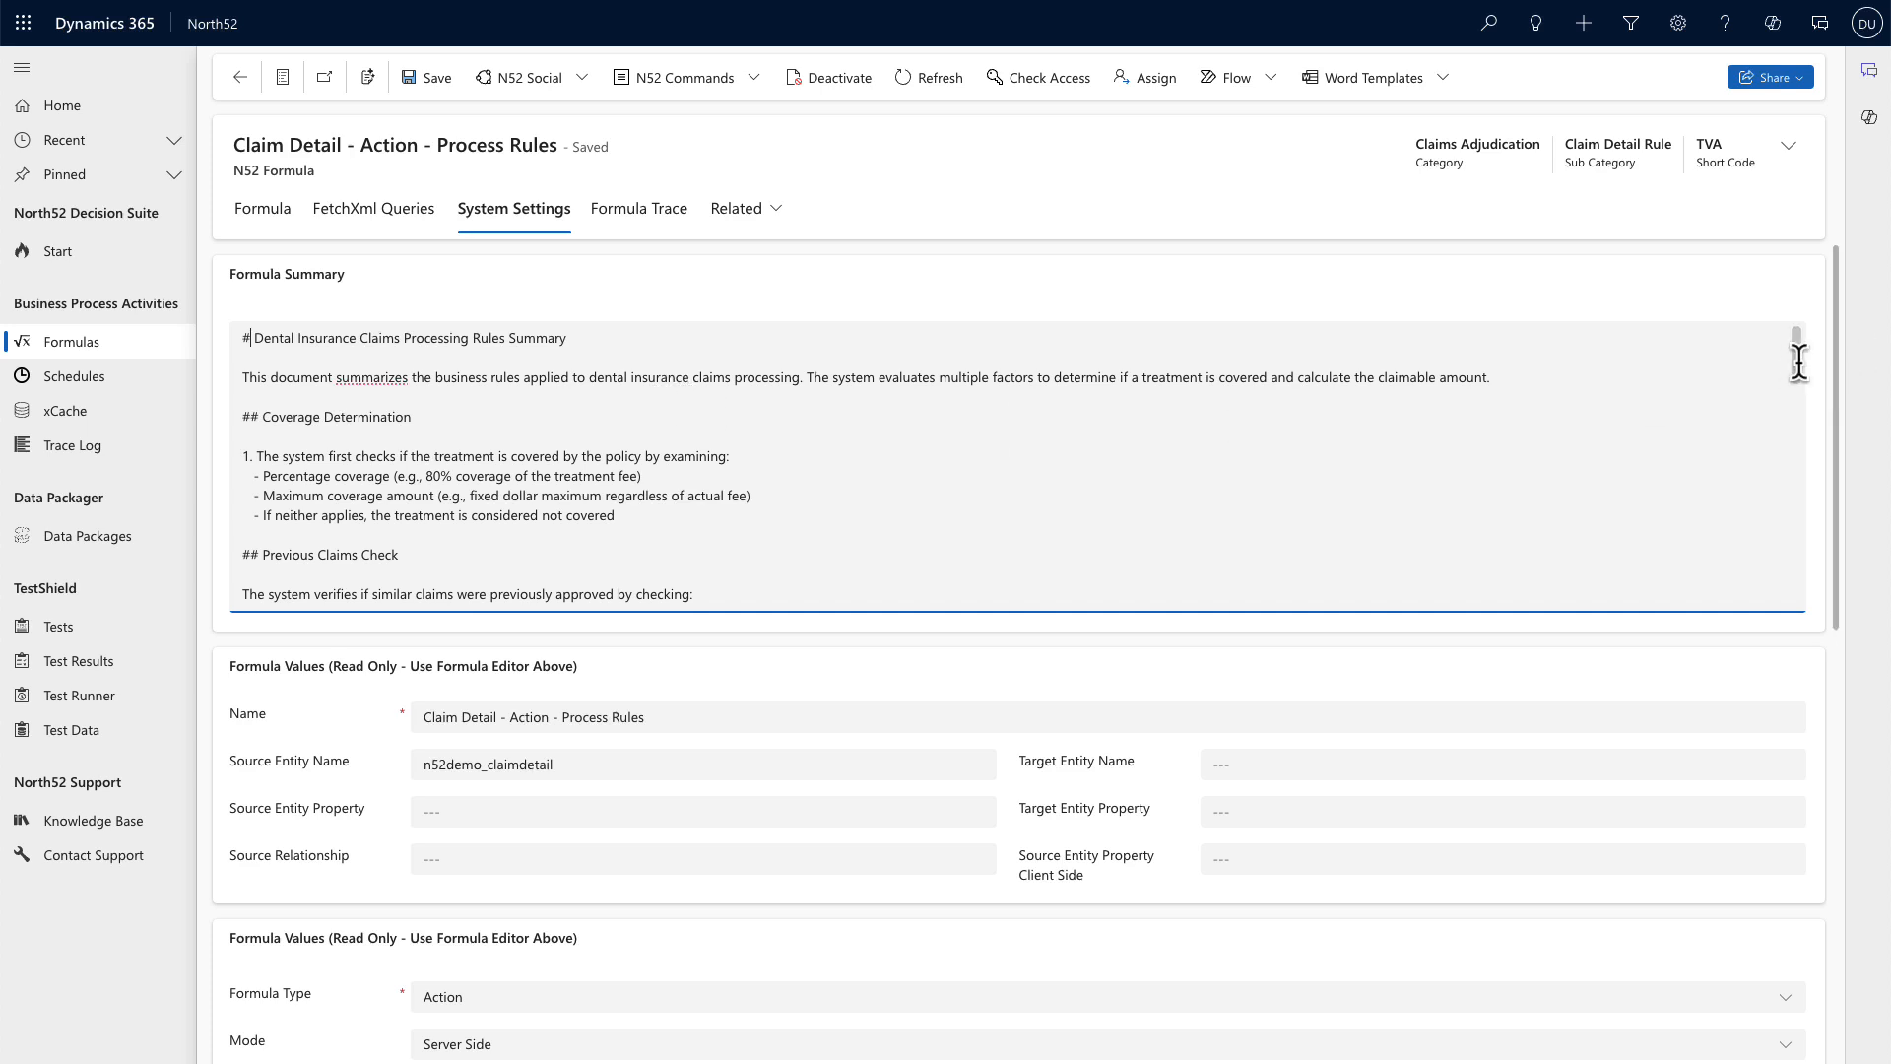
{"action": "mouse_move", "coordinate": [1799, 363]}
{"action": "left_mouse_down"}
{"action": "mouse_move", "coordinate": [1810, 589]}
{"action": "mouse_move", "coordinate": [1790, 344]}
{"action": "left_mouse_up"}
Step: Switch to the Power Automate flow and insert "one paragraph" before "summary" in the Prompt text of the Initialize variable action
{"action": "left_click", "coordinate": [1680, 0]}
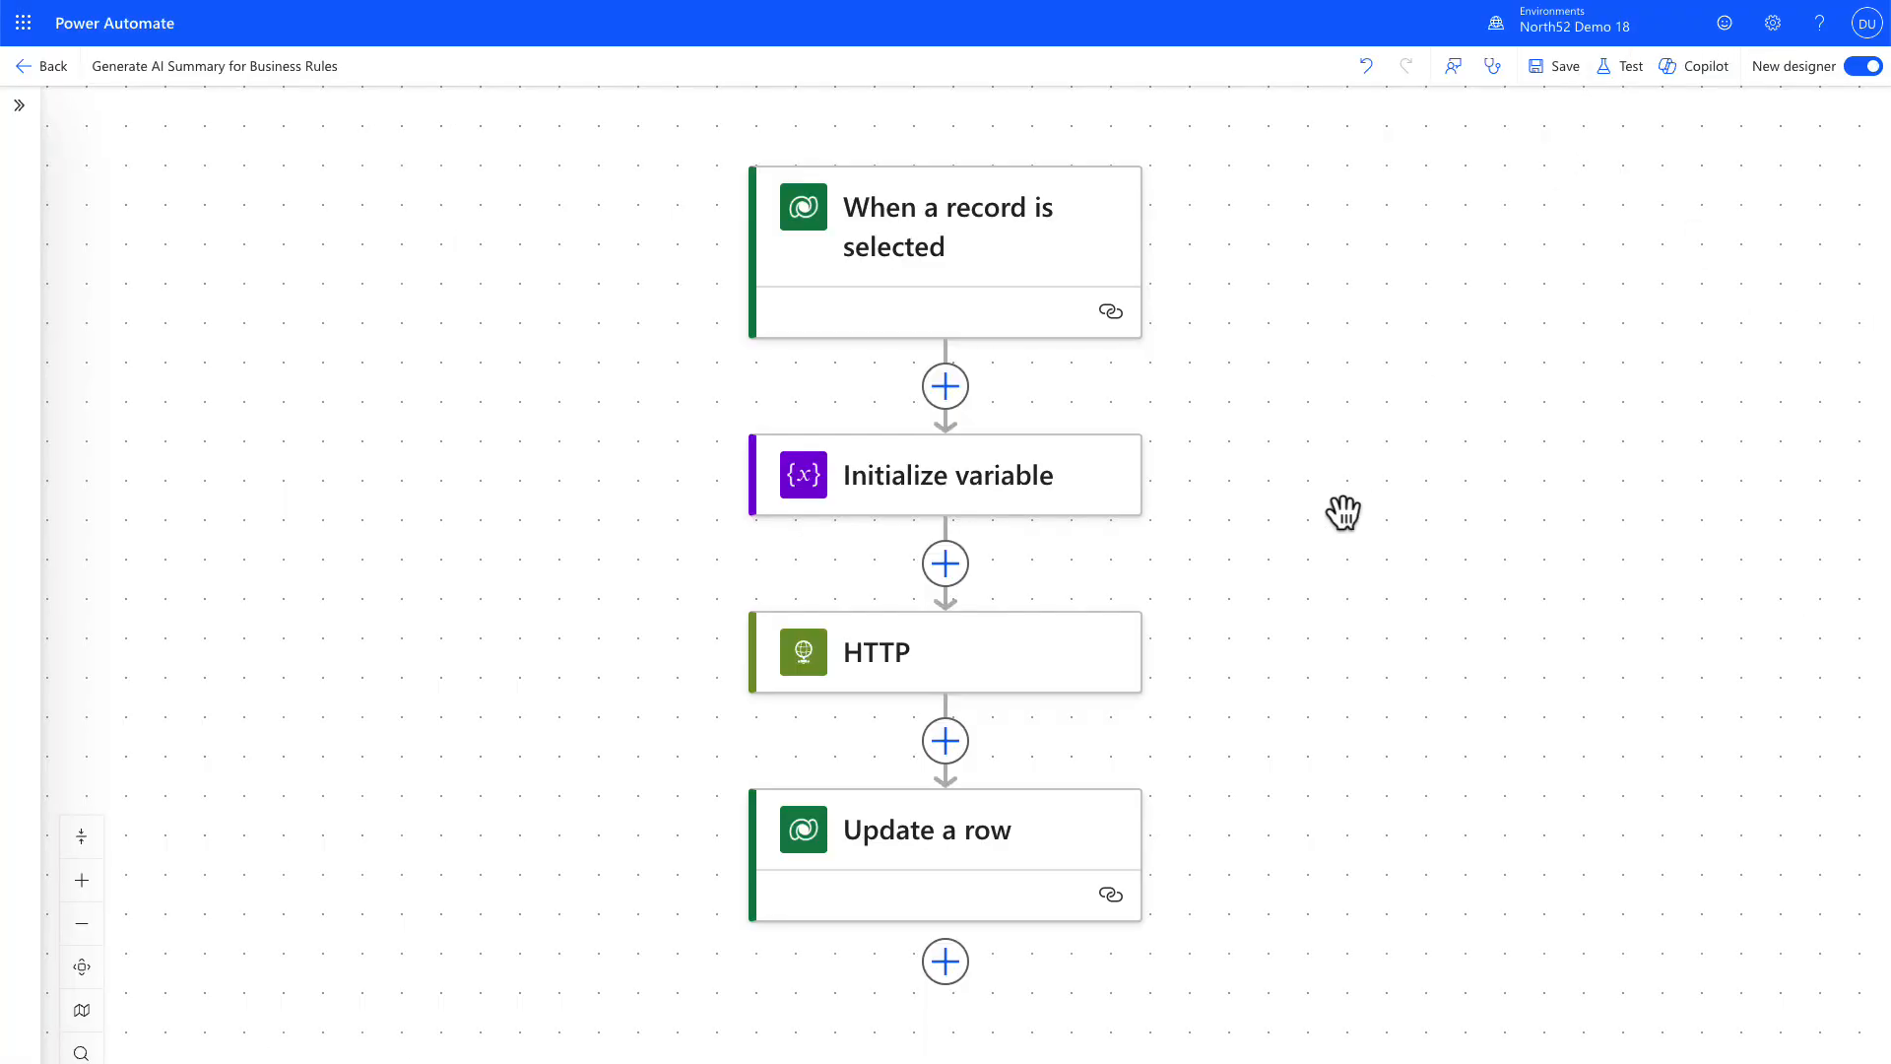
{"action": "left_click", "coordinate": [928, 496]}
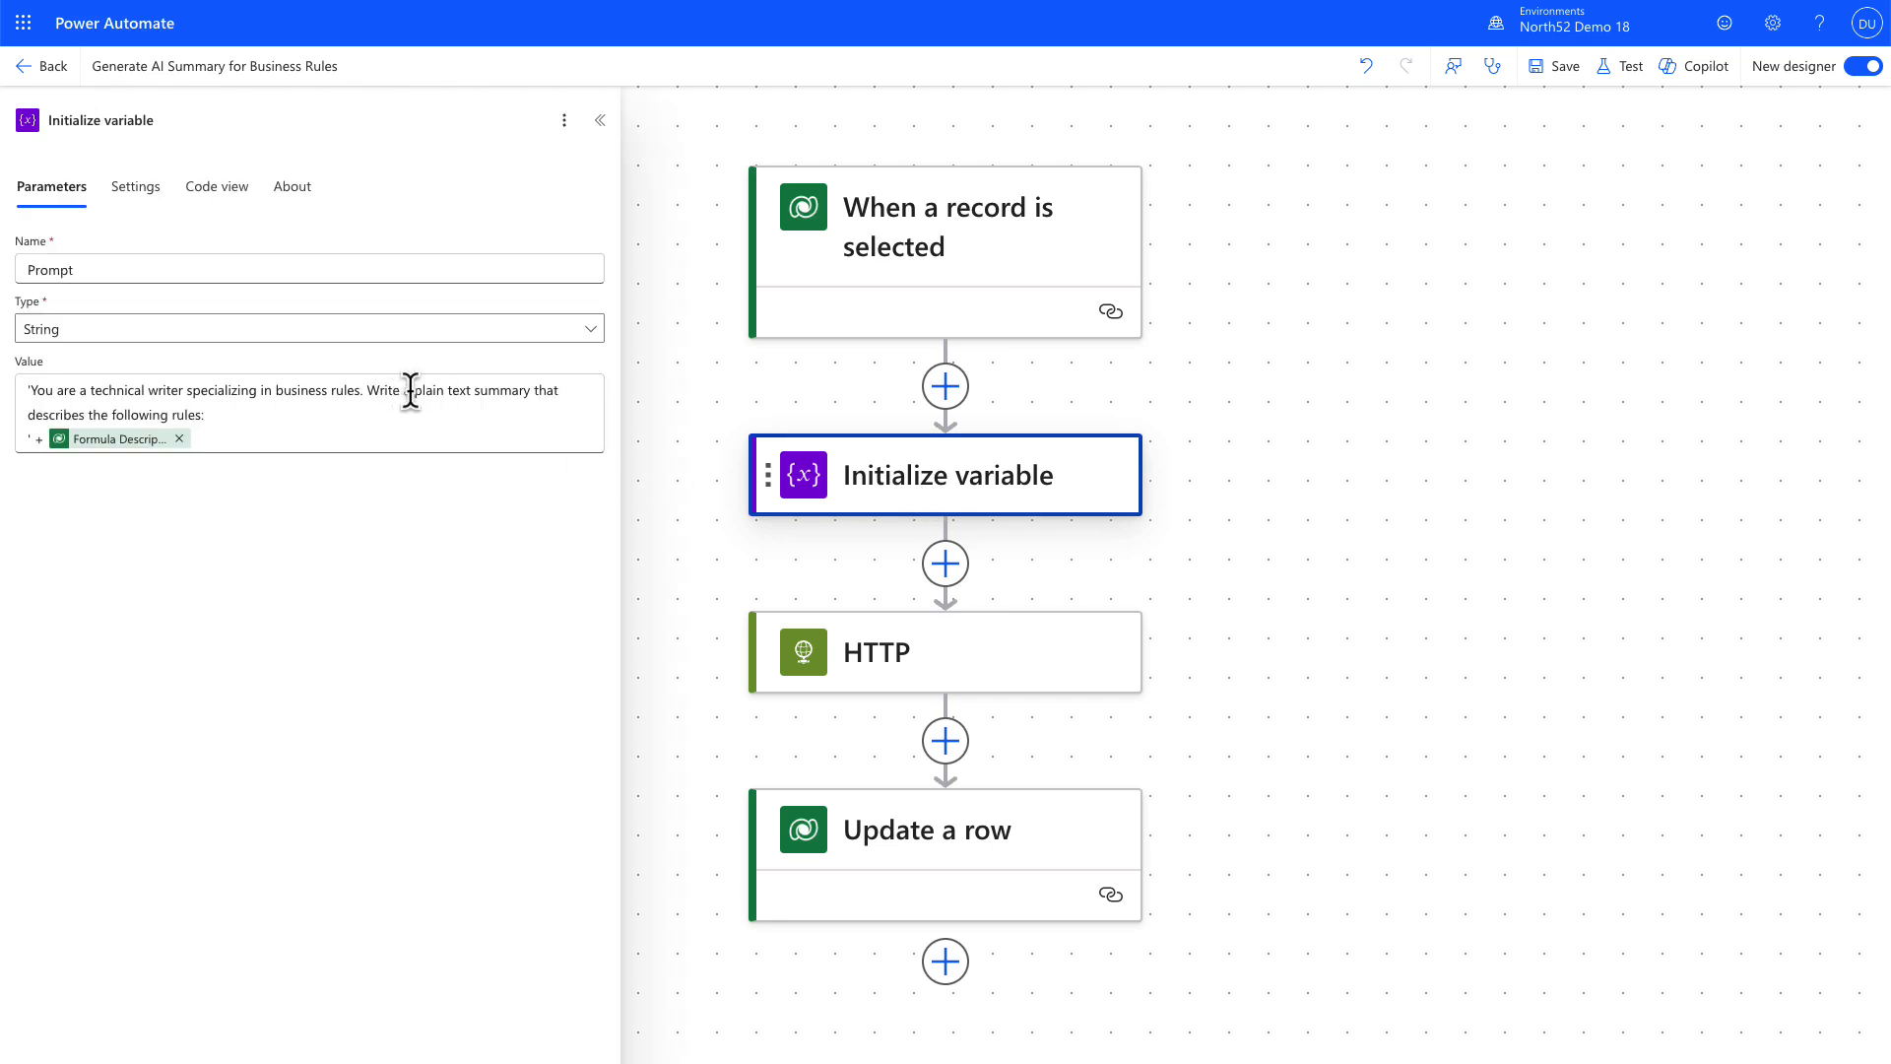
{"action": "left_click", "coordinate": [473, 392]}
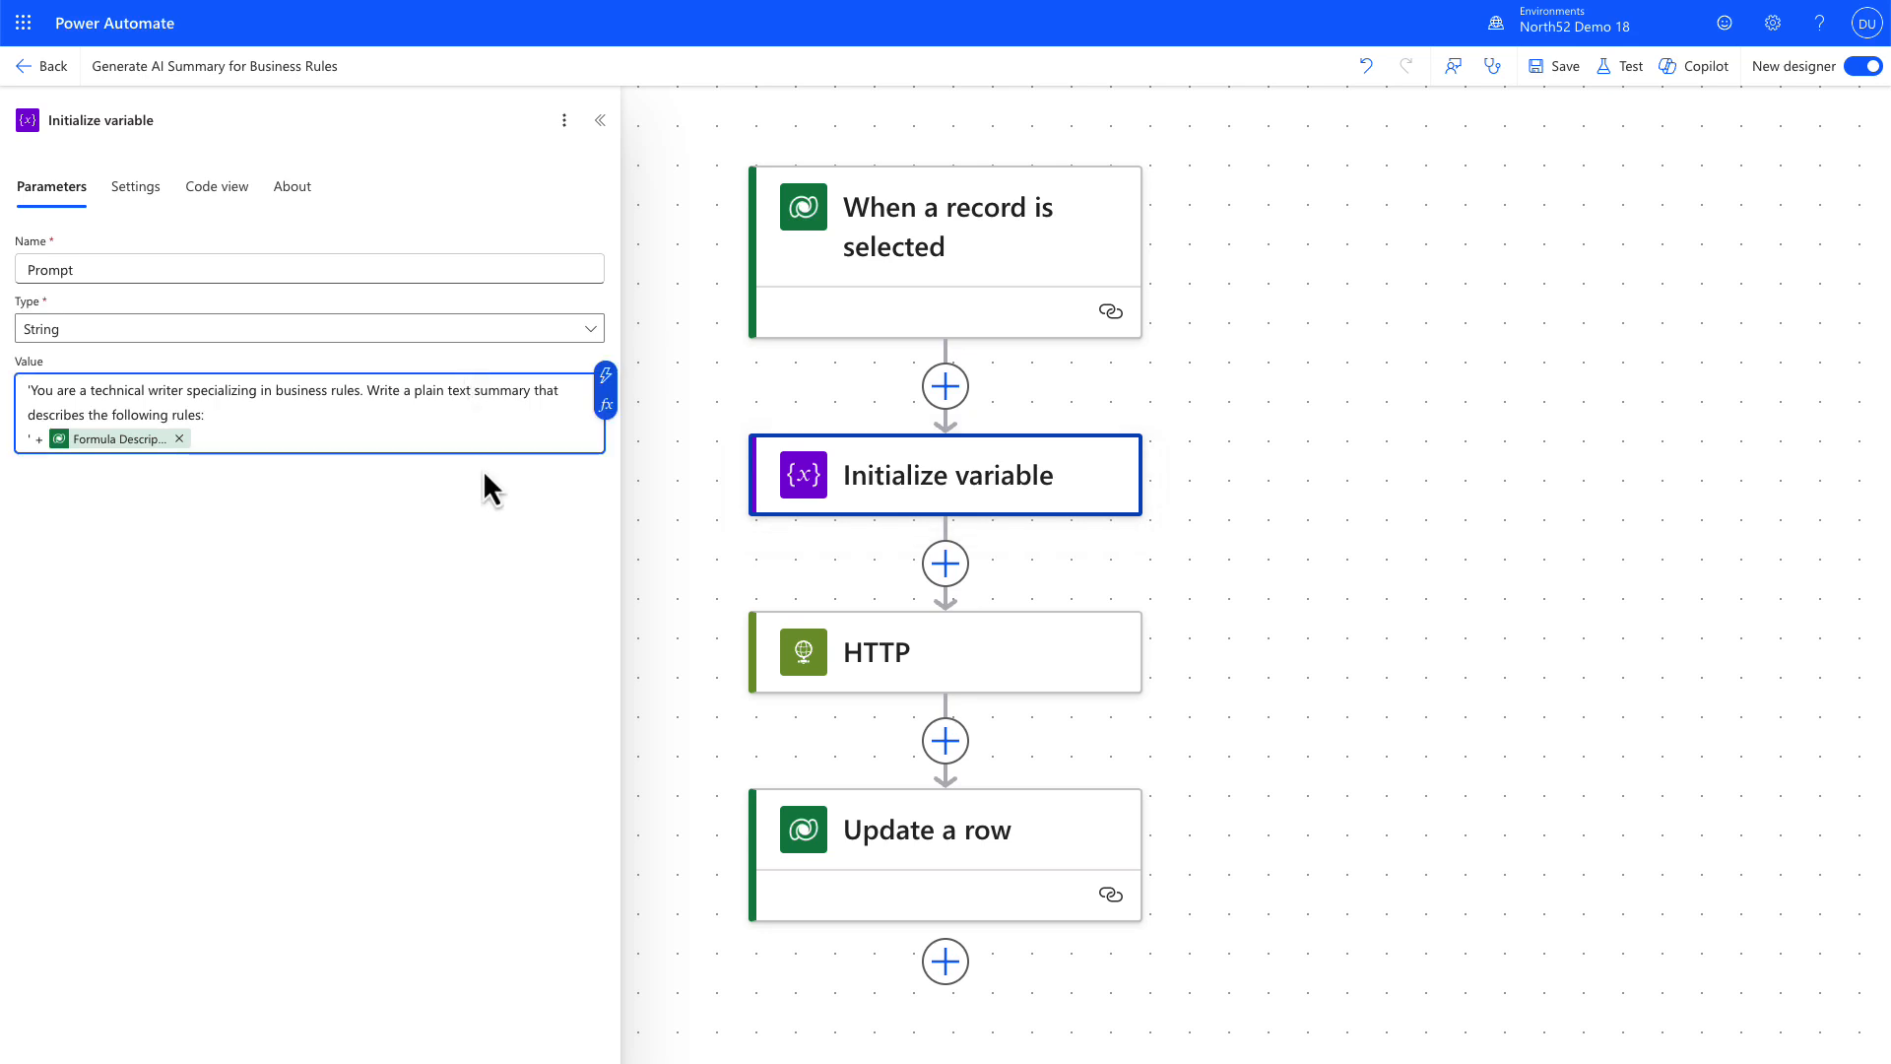
{"action": "type", "text": "one parag"}
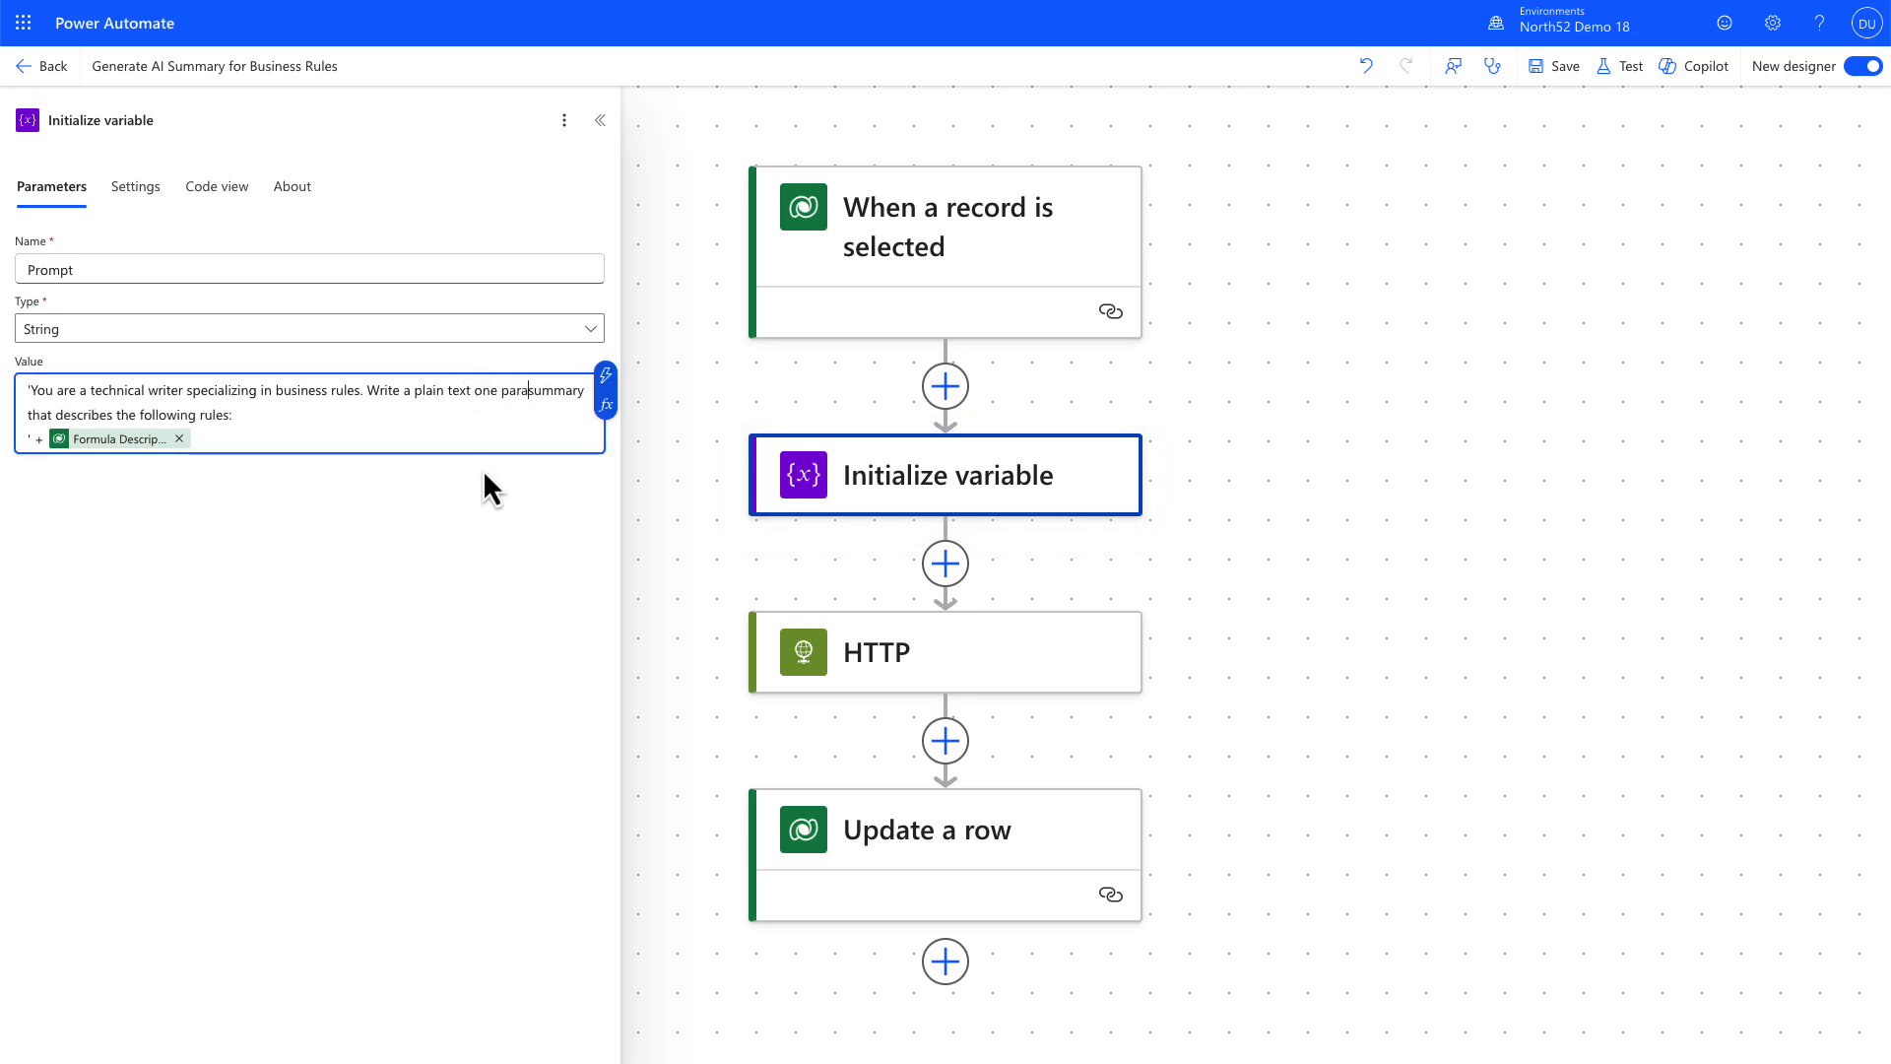
{"action": "type", "text": "raph"}
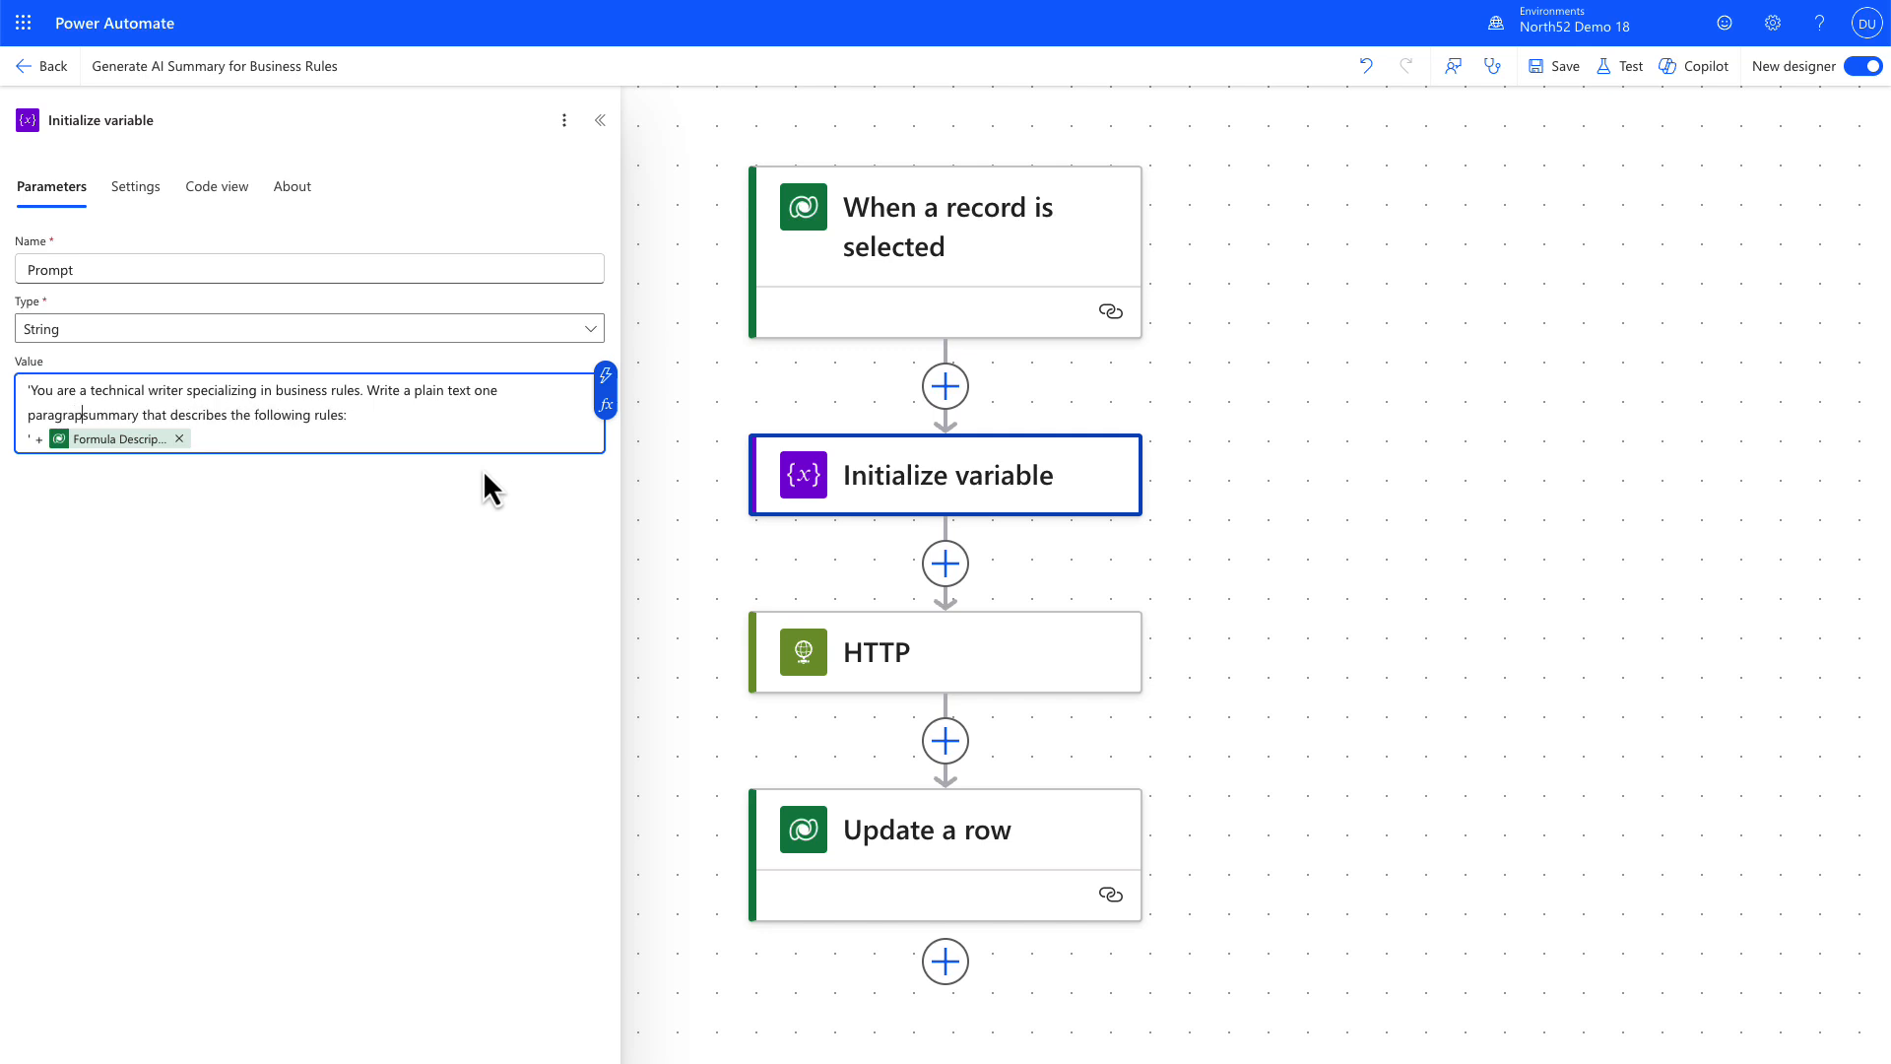